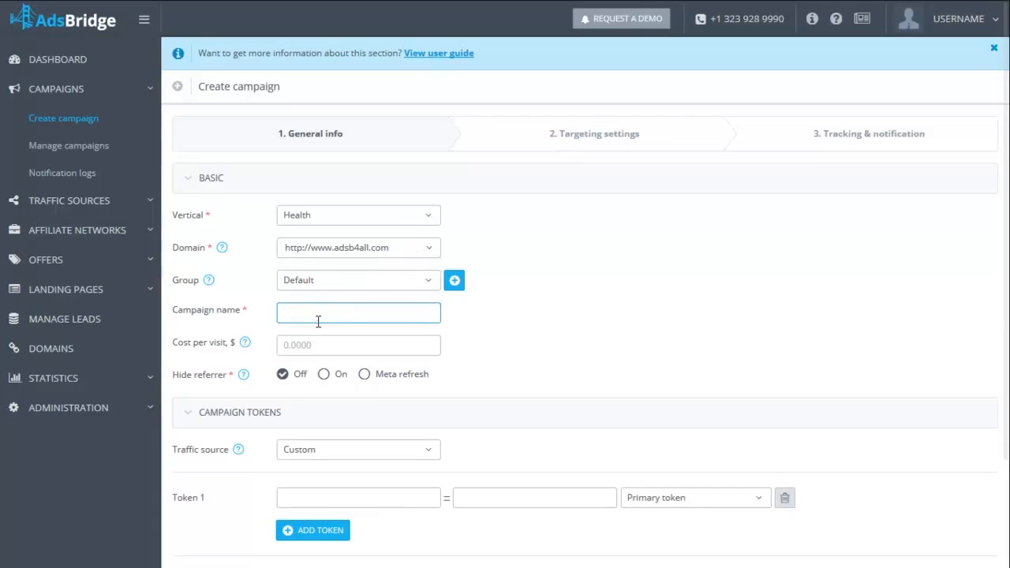
- Enter Health as the campaign name in the basic general info
type("Helalth")
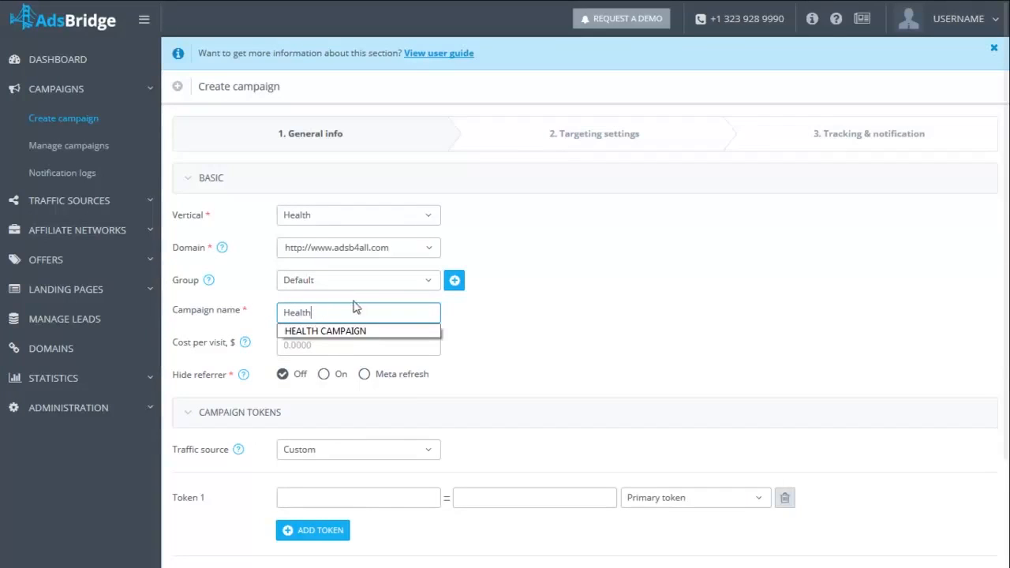
left_click(528, 322)
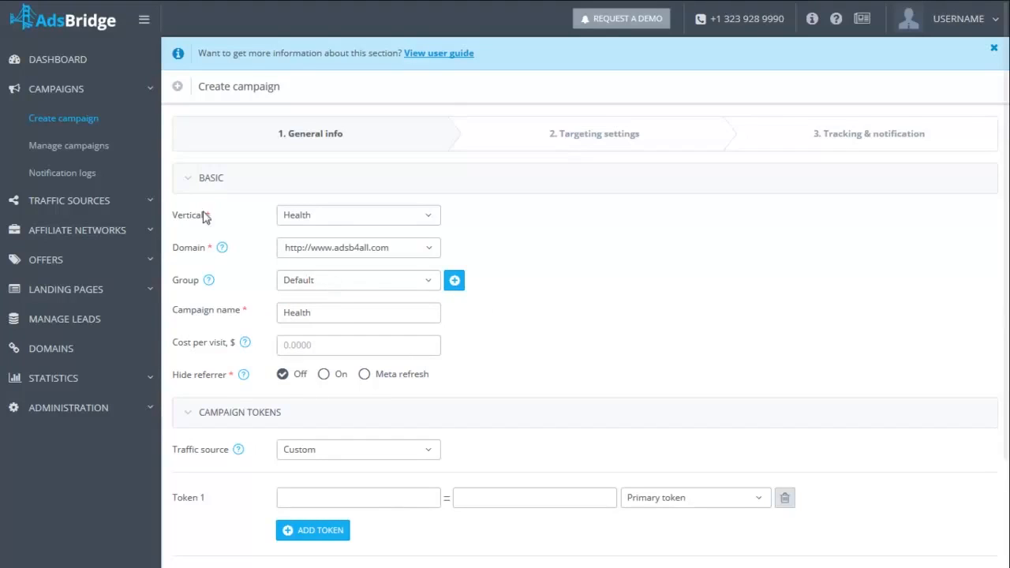
- Add a new campaign group named Health group 1
mouse_move(224, 251)
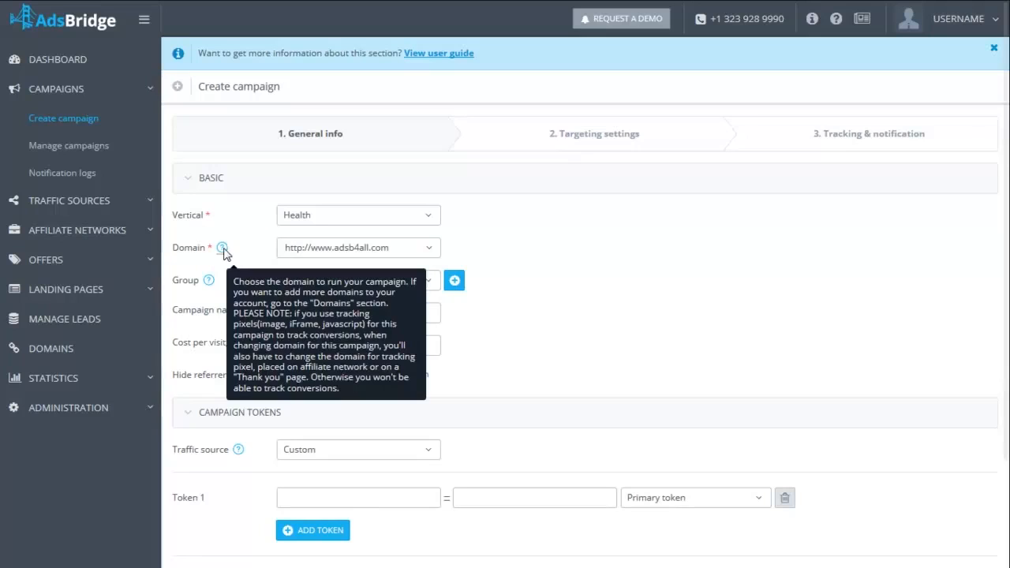
mouse_move(212, 287)
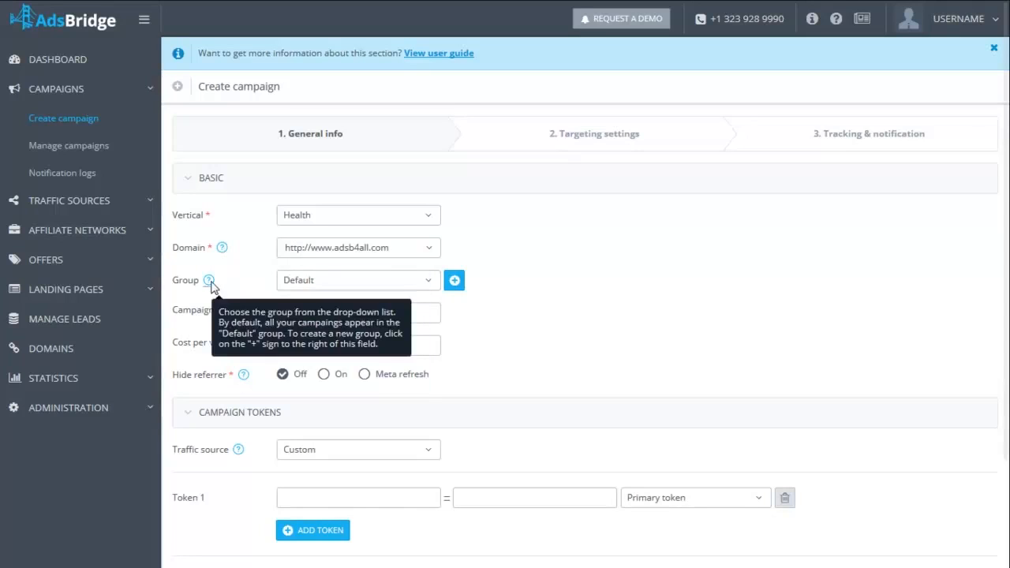
mouse_move(244, 376)
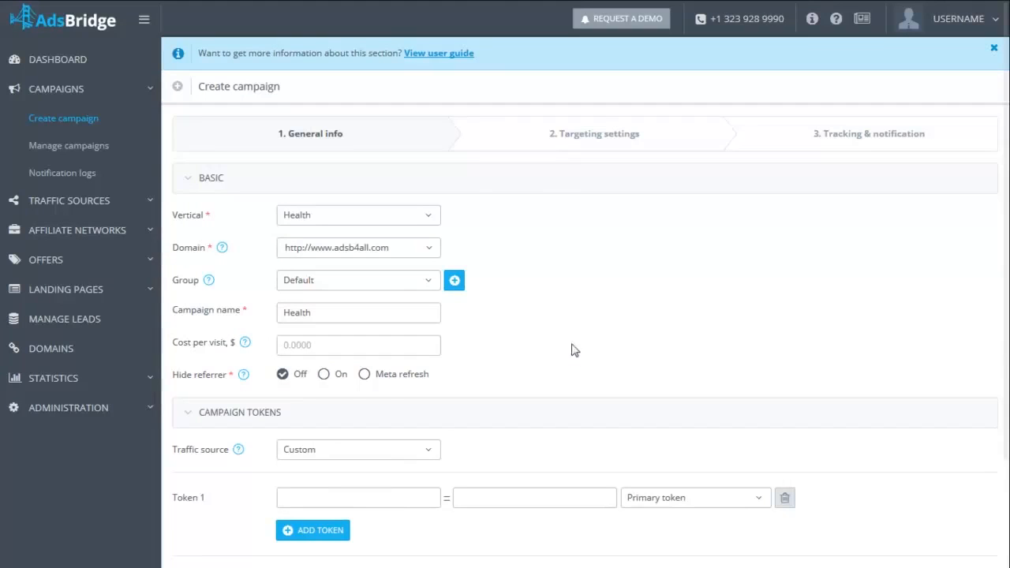
left_click(454, 281)
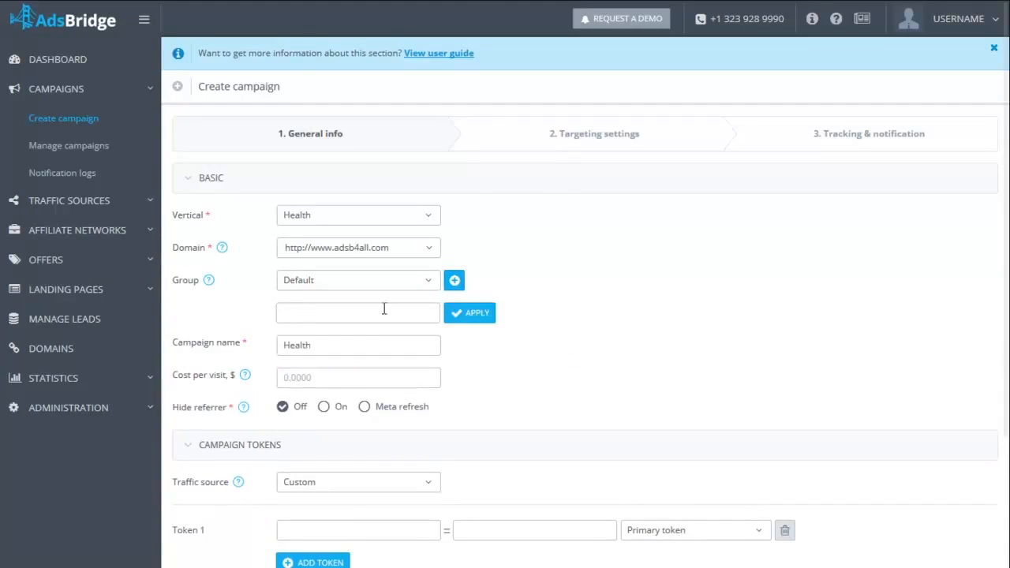
type("Health group 1")
left_click(473, 317)
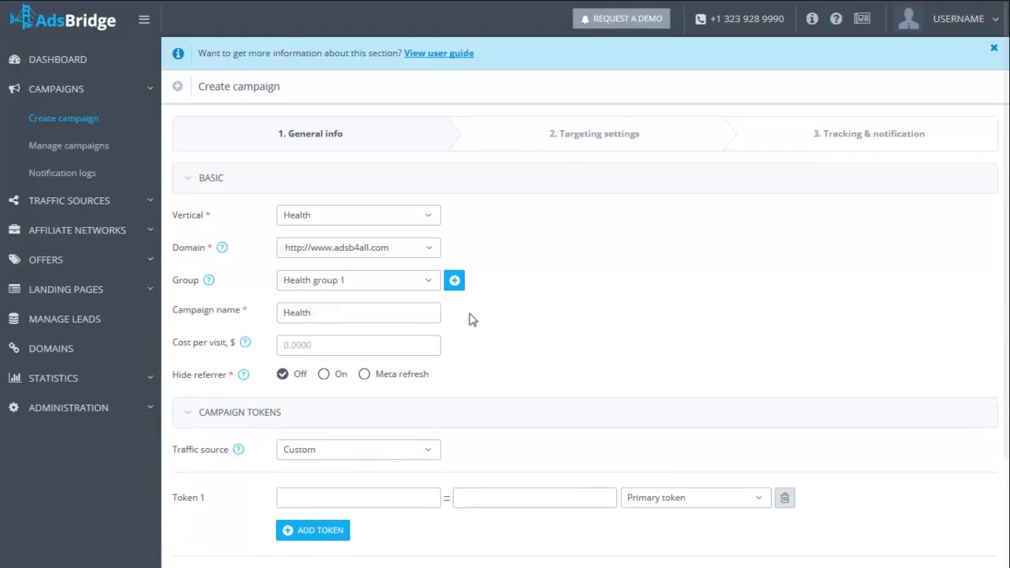
- Assign the campaign to the existing group NEW GROUP and set the cost per visit to 0.01
left_click(431, 290)
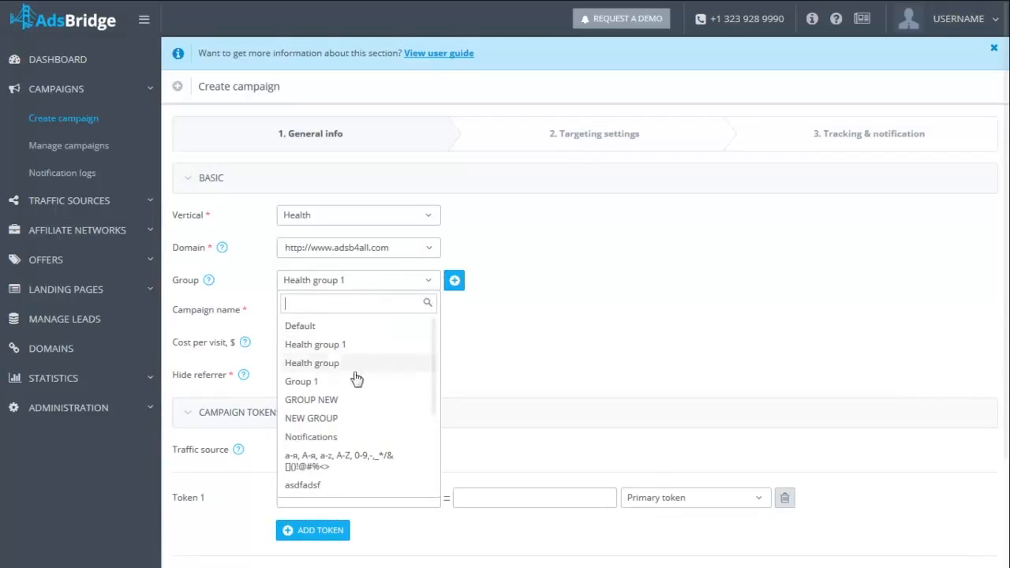
left_click(338, 418)
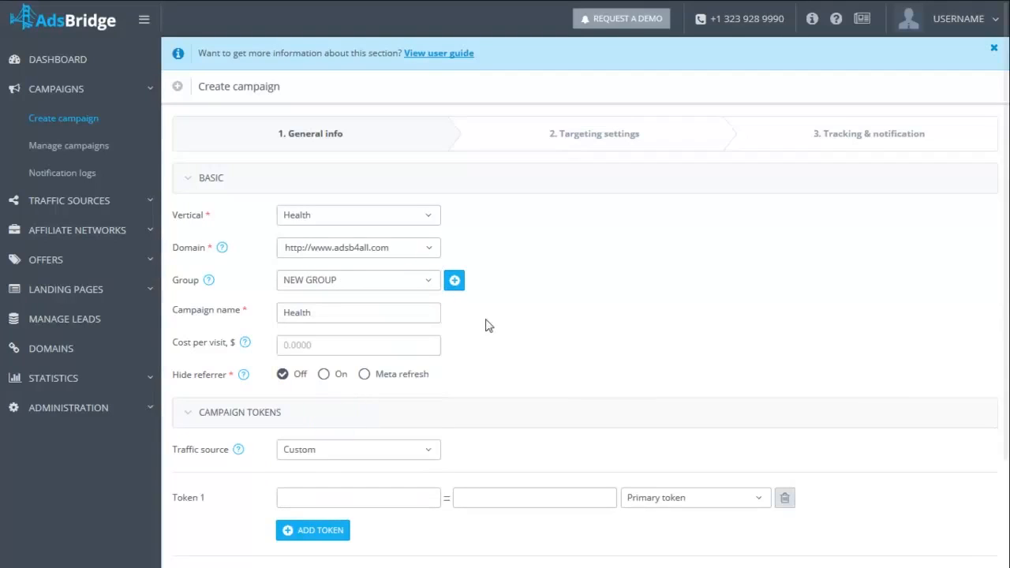
left_click(301, 347)
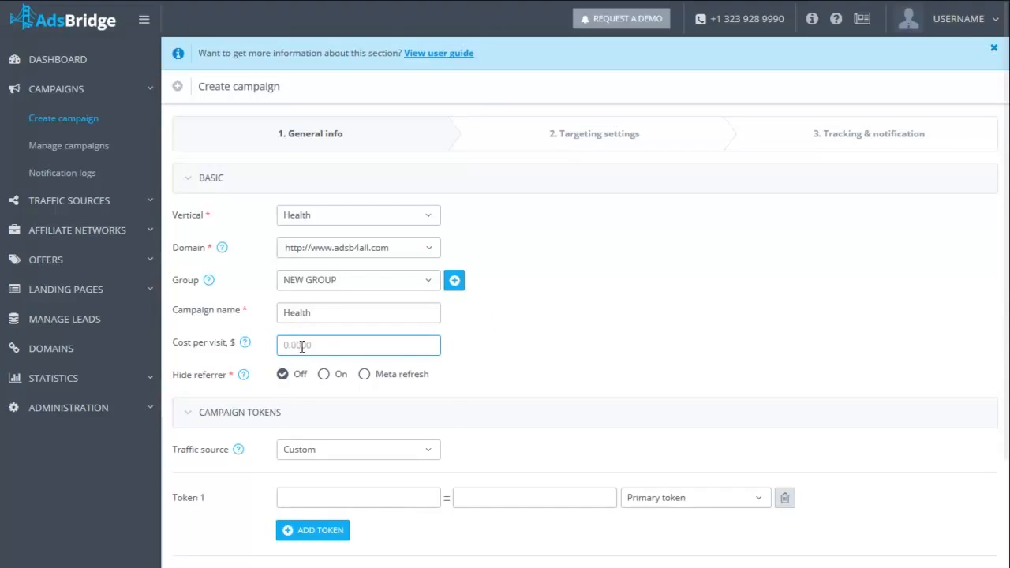
type("0.01")
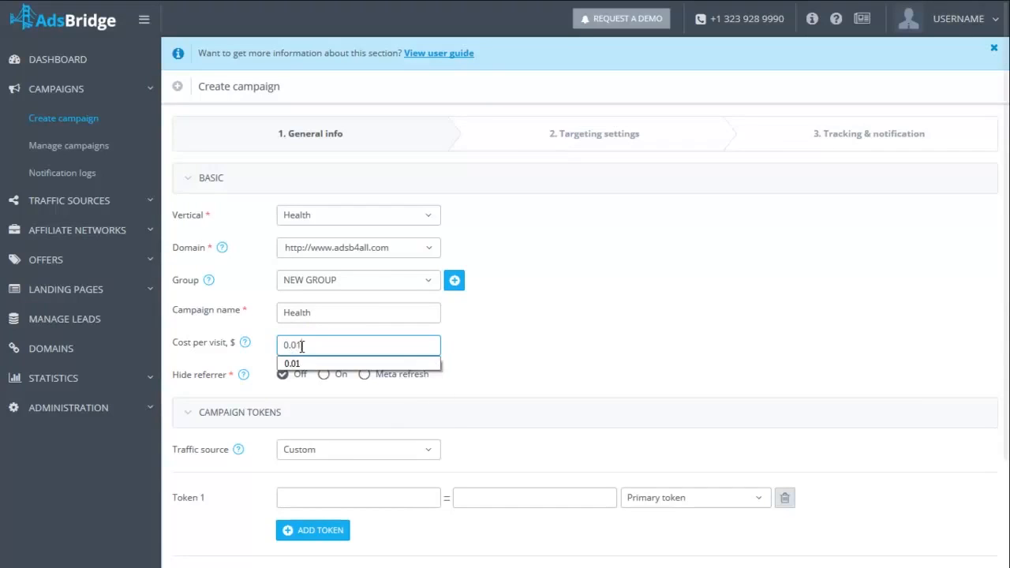
left_click(529, 349)
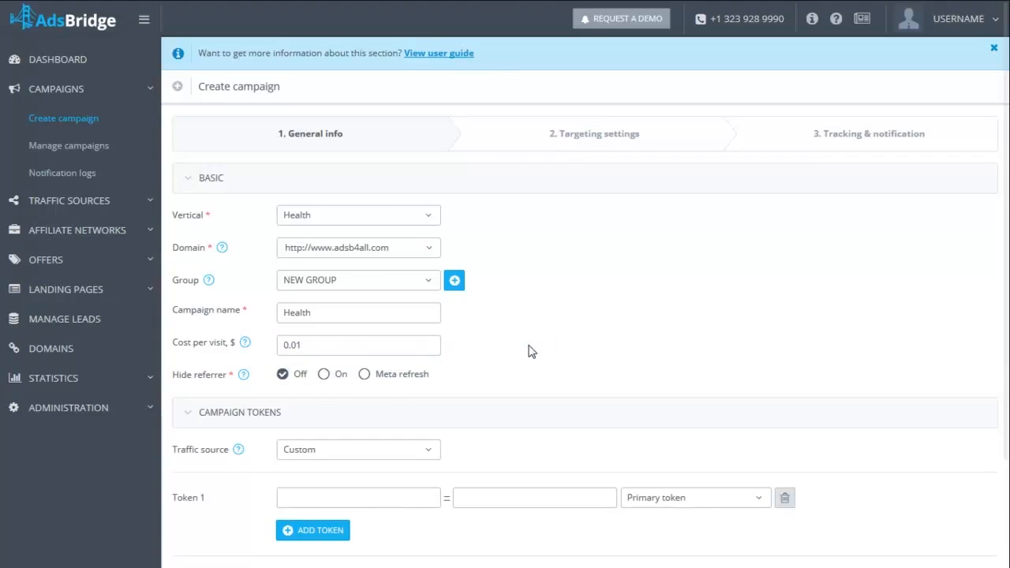
- Set the referrer hiding to Meta refresh and choose ExoClick as the campaign's traffic source
left_click(323, 375)
left_click(364, 375)
scroll(543, 378, "down", 2)
left_click(428, 368)
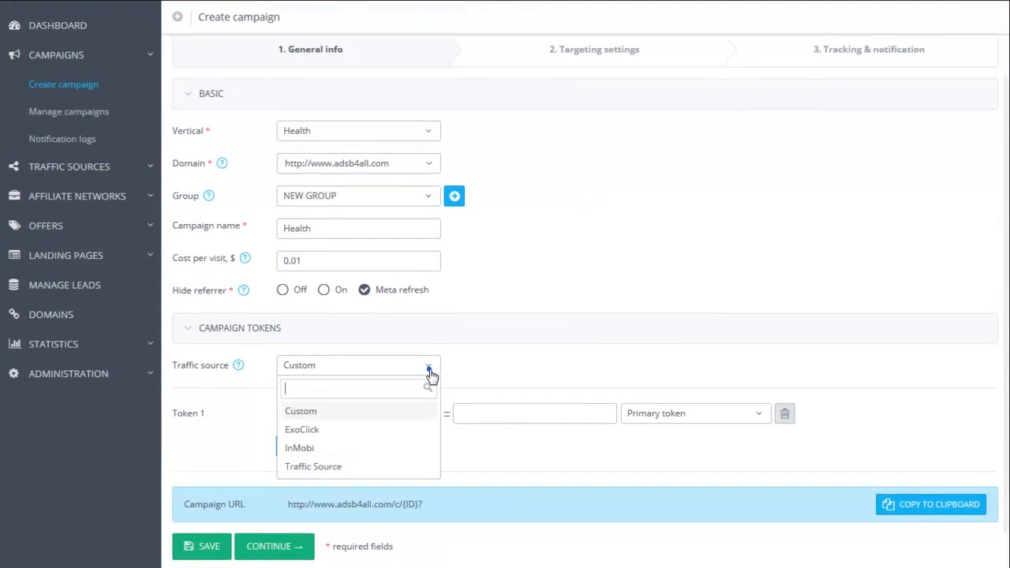
left_click(330, 432)
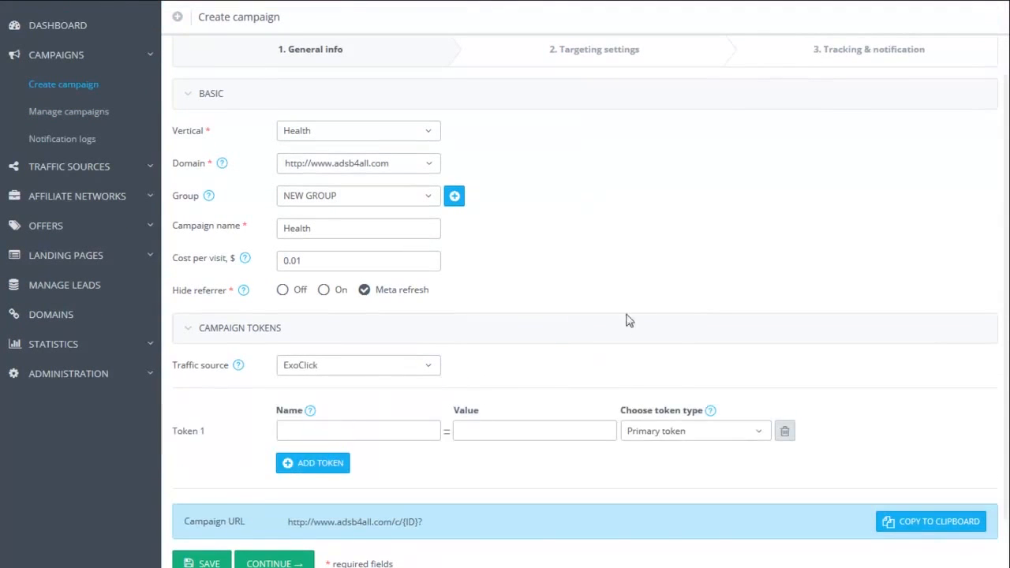
- Review the ExoClick token list, then save the general info and continue to the targeting settings
scroll(636, 308, "down", 6)
scroll(639, 308, "down", 1)
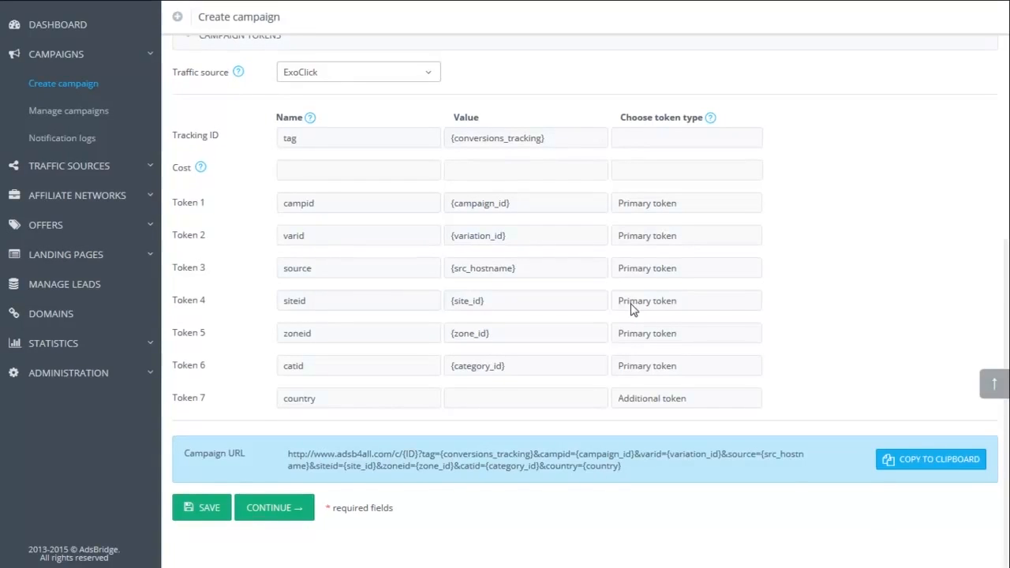
left_click(427, 74)
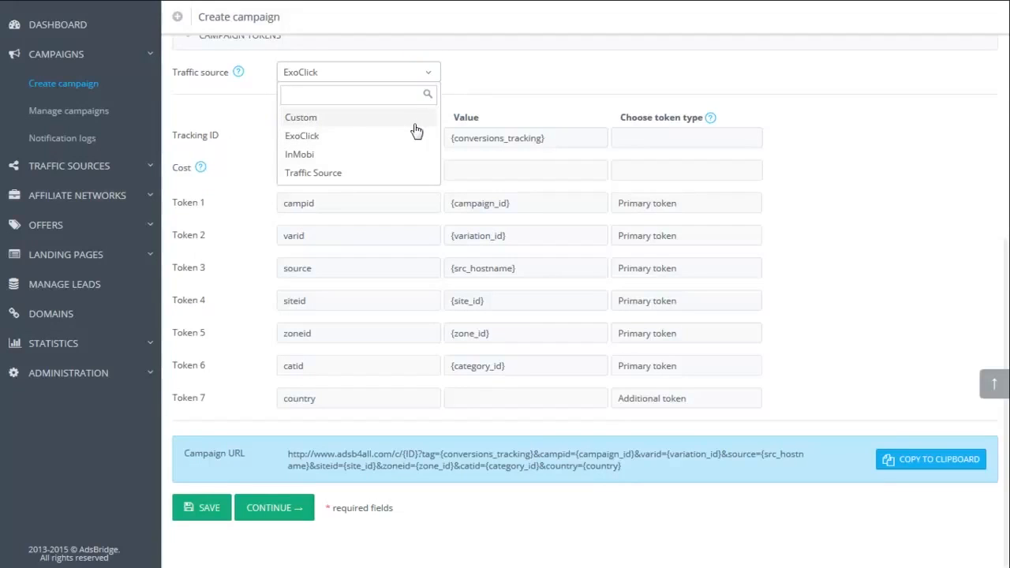
left_click(429, 74)
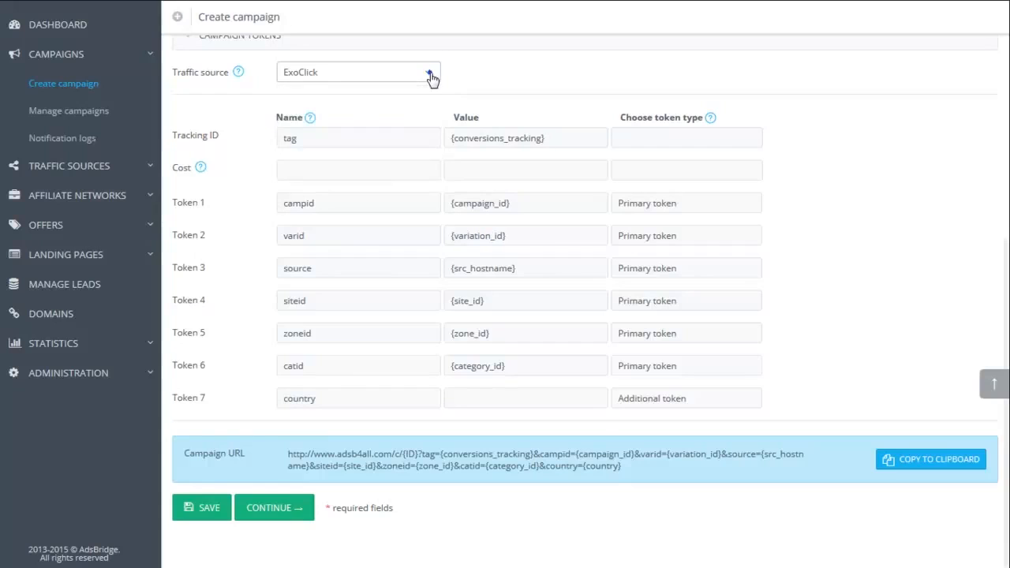
left_click(296, 511)
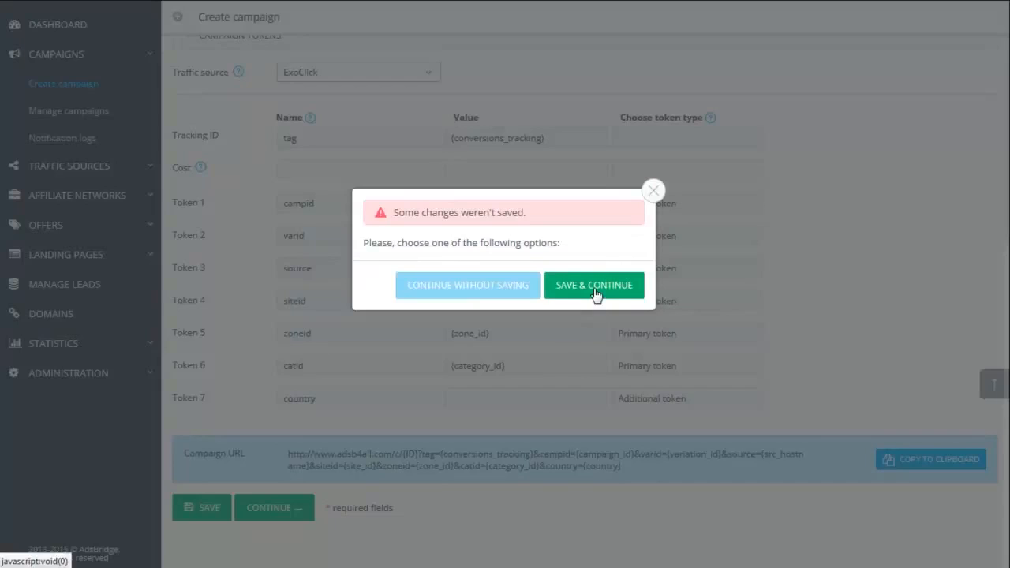
left_click(595, 286)
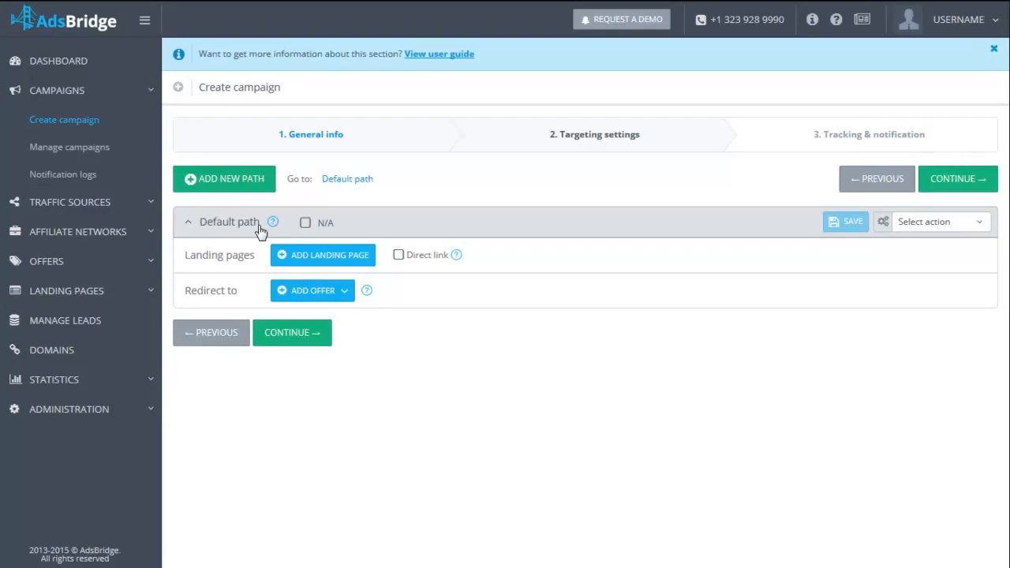
- Filter the landing pages by the name Health and add HEALTH LP2 and HEALTH LP to the default path
left_click(345, 257)
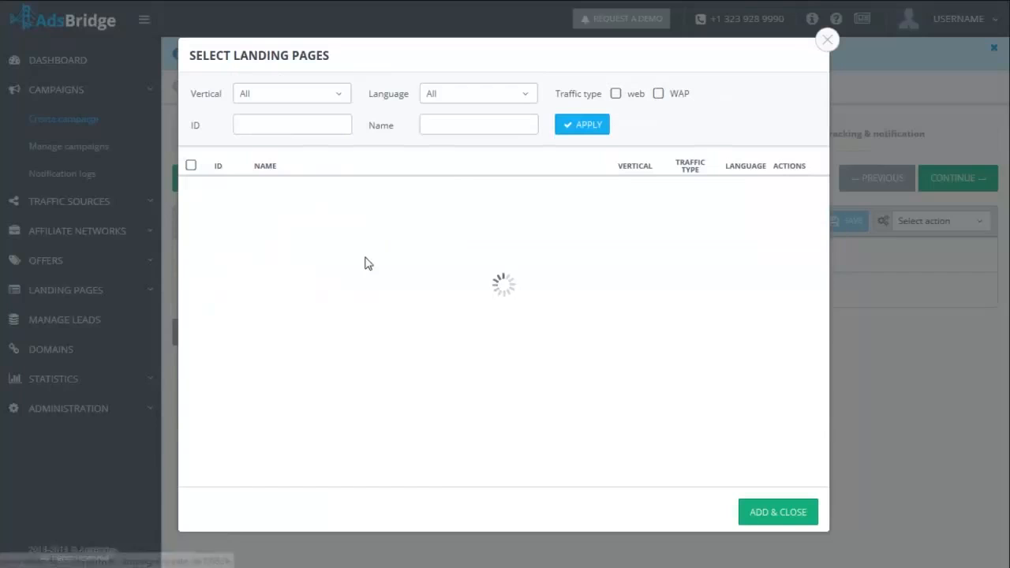
left_click(439, 124)
type("Health")
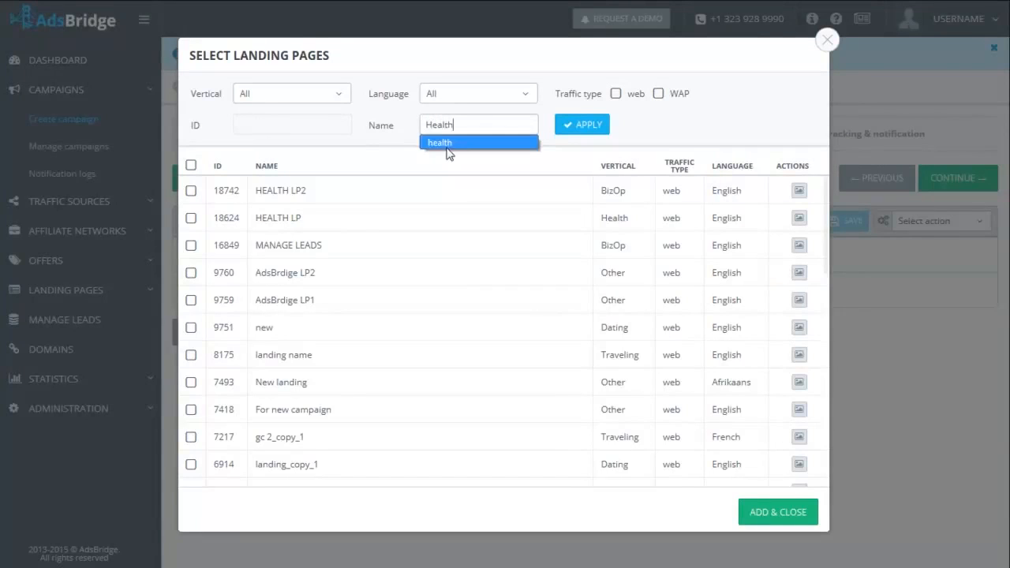
left_click(602, 125)
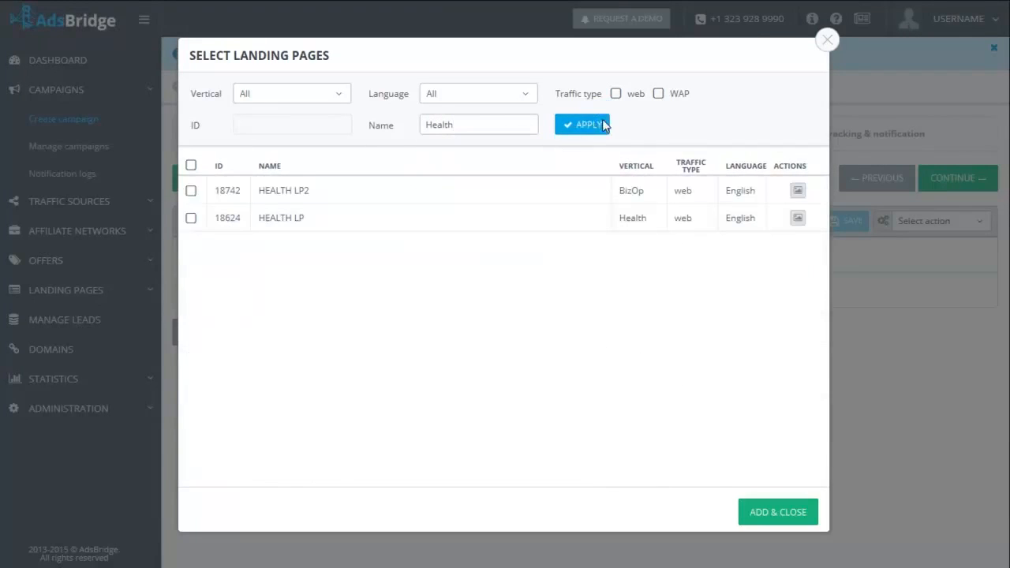
left_click(190, 192)
left_click(191, 219)
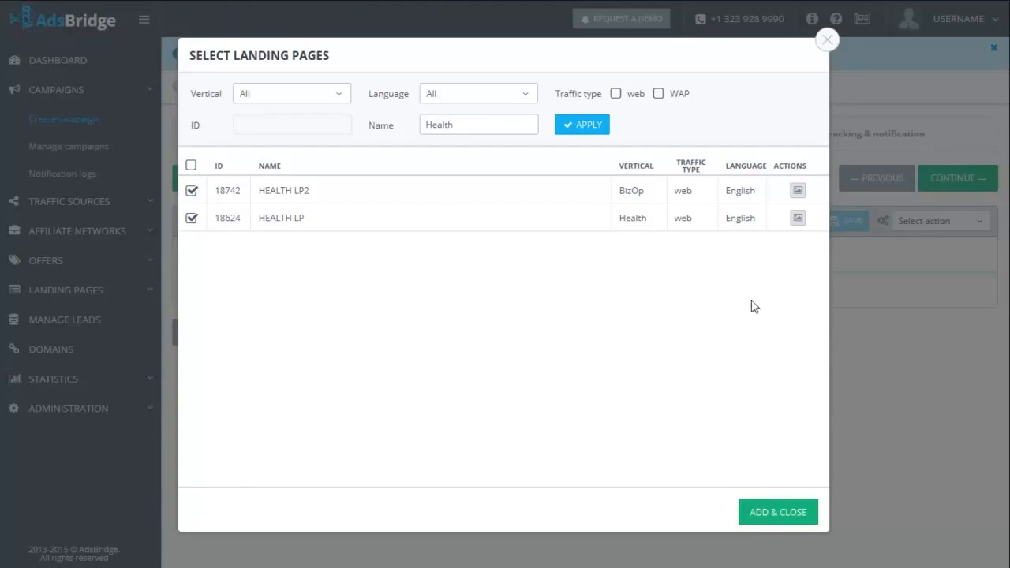
mouse_move(802, 221)
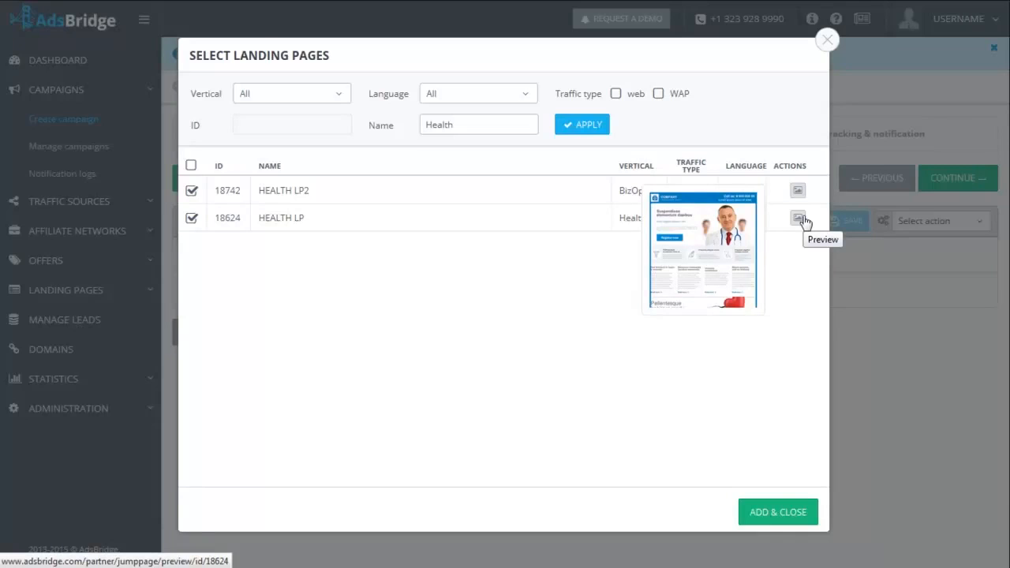
left_click(770, 514)
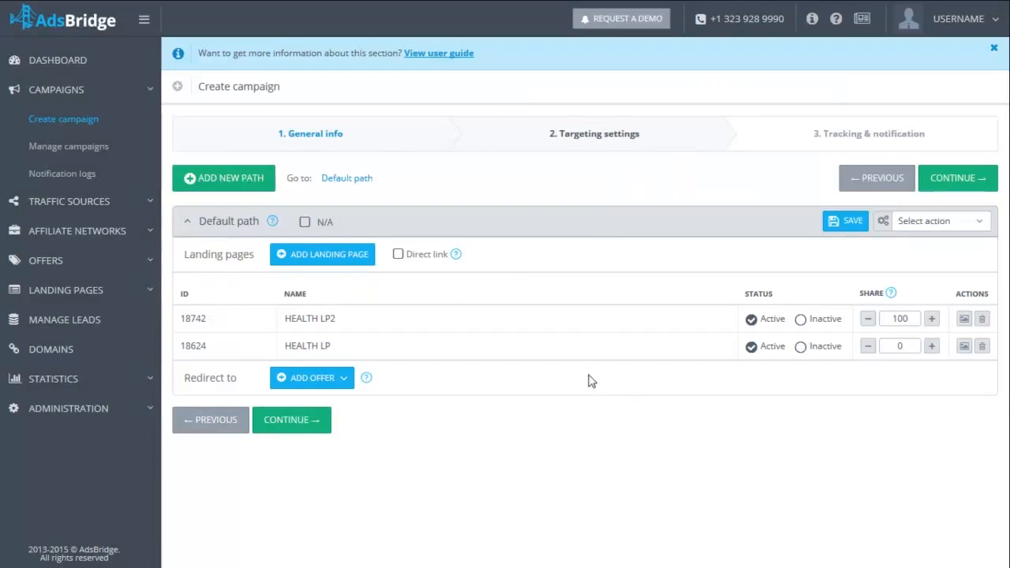
- Enable the direct link on the default path and split the traffic shares evenly across all entries
mouse_move(458, 256)
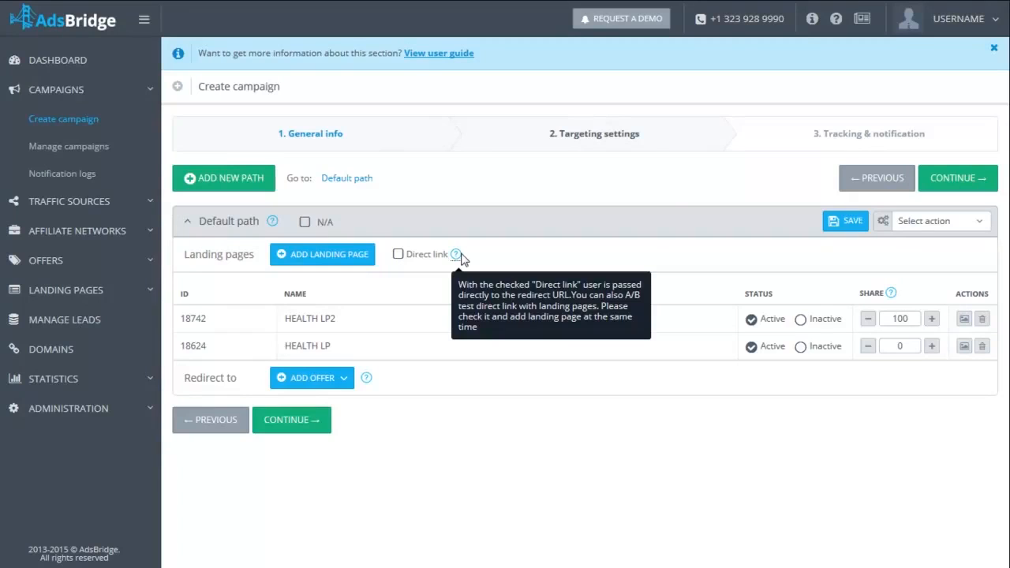
left_click(399, 255)
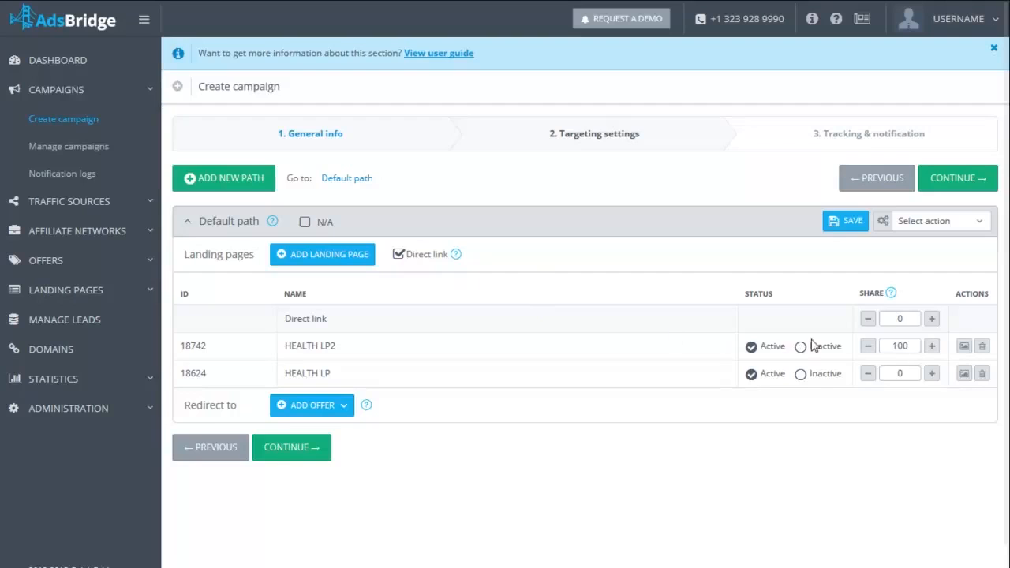
left_click(868, 296)
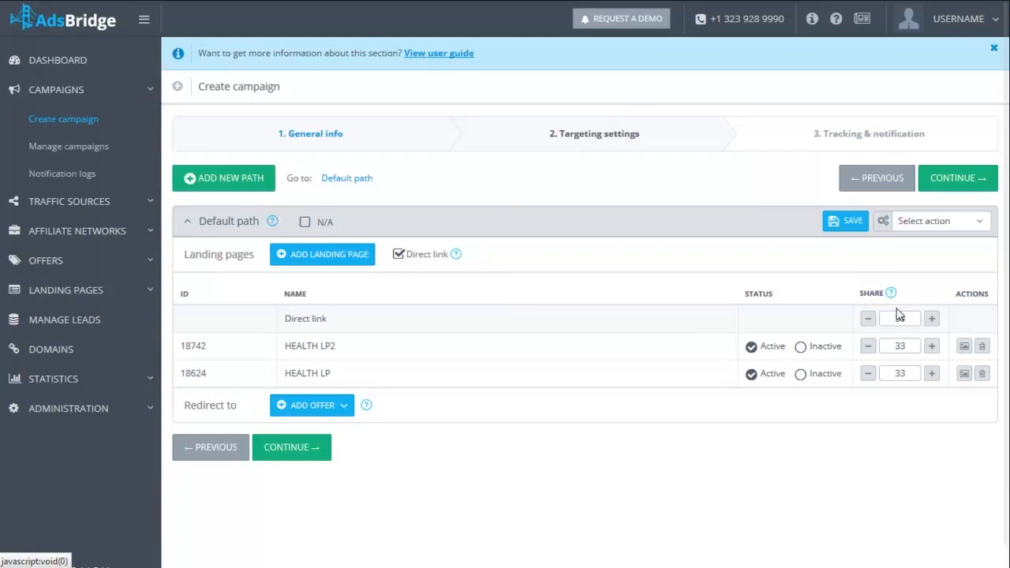
- Set the traffic shares to 10 for Direct link, 50 for HEALTH LP2 and 40 for HEALTH LP
double_click(908, 318)
type("10")
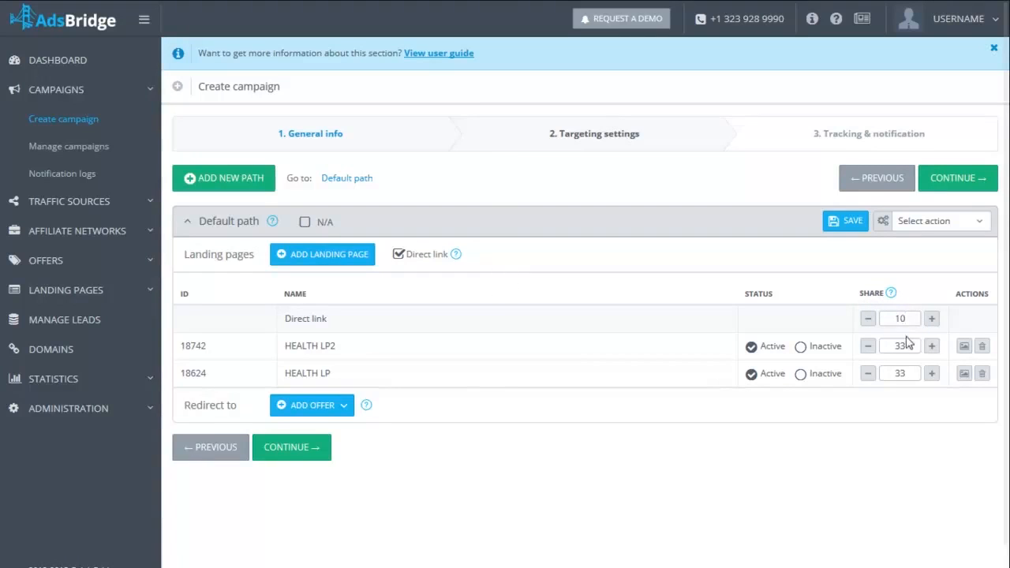
double_click(900, 346)
type("50")
double_click(882, 376)
type("40")
- Start creating a new redirect offer for the default path and set its vertical to Health
left_click(347, 412)
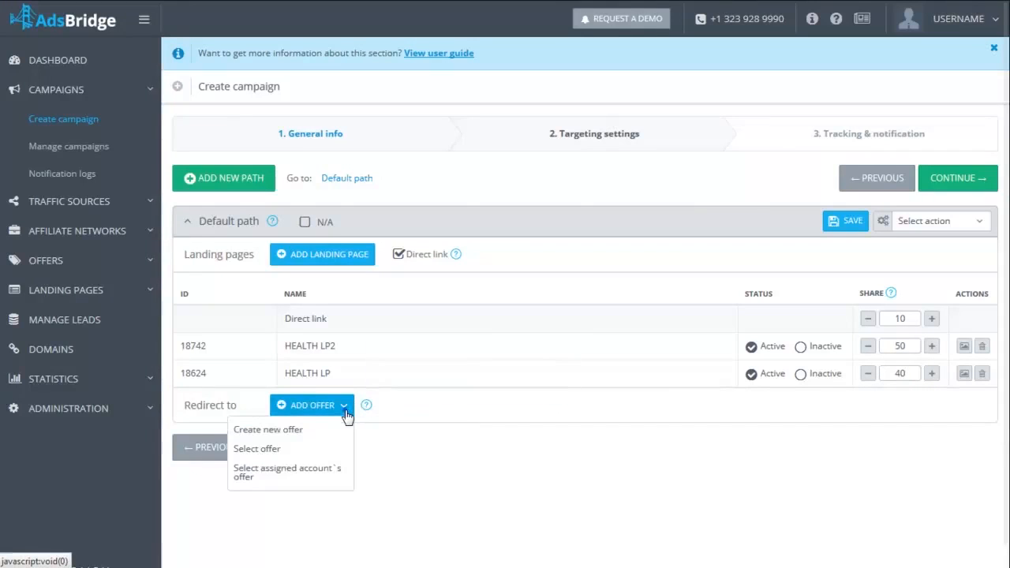
left_click(296, 432)
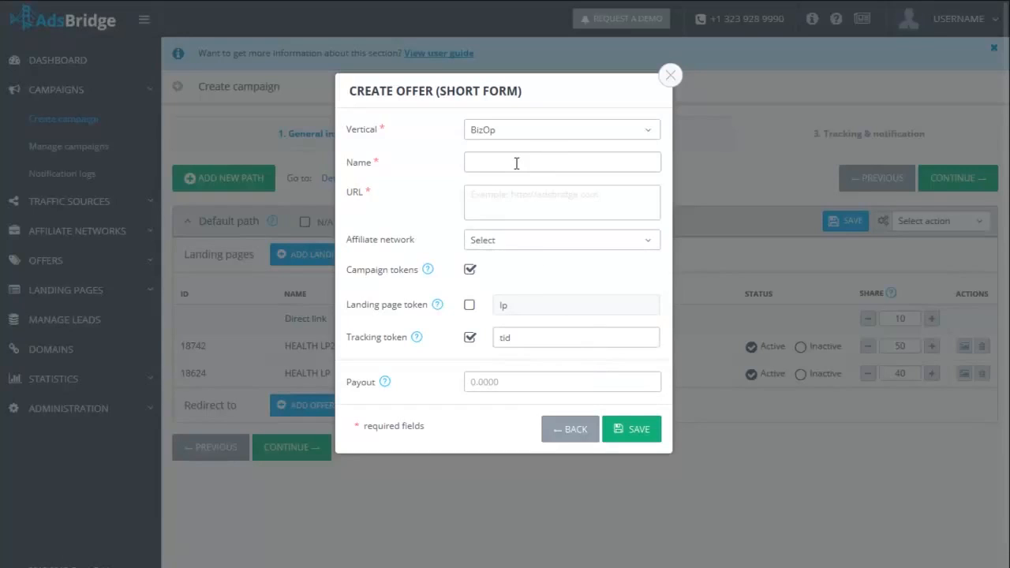
left_click(525, 131)
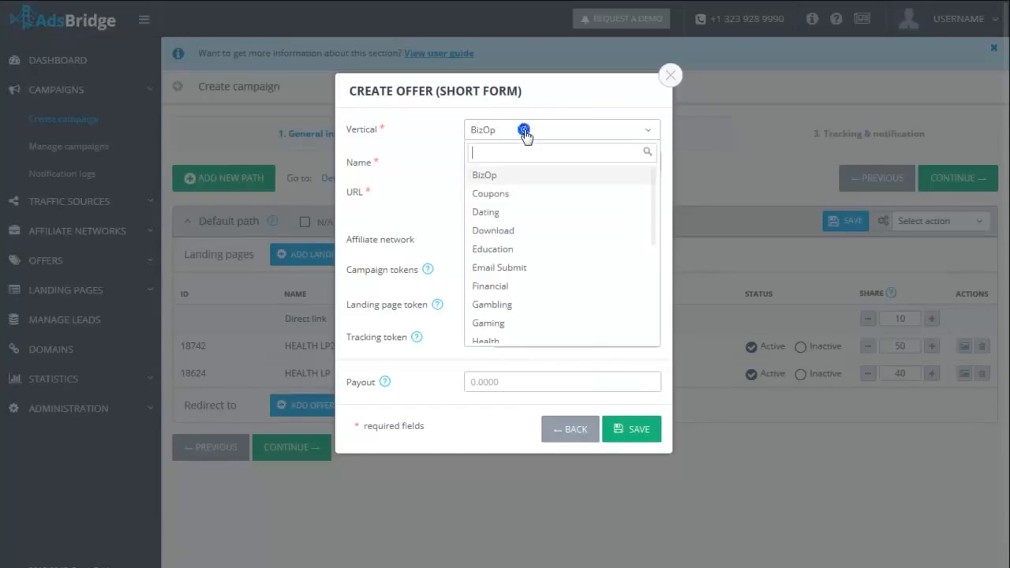
scroll(505, 288, "down", 2)
left_click(491, 258)
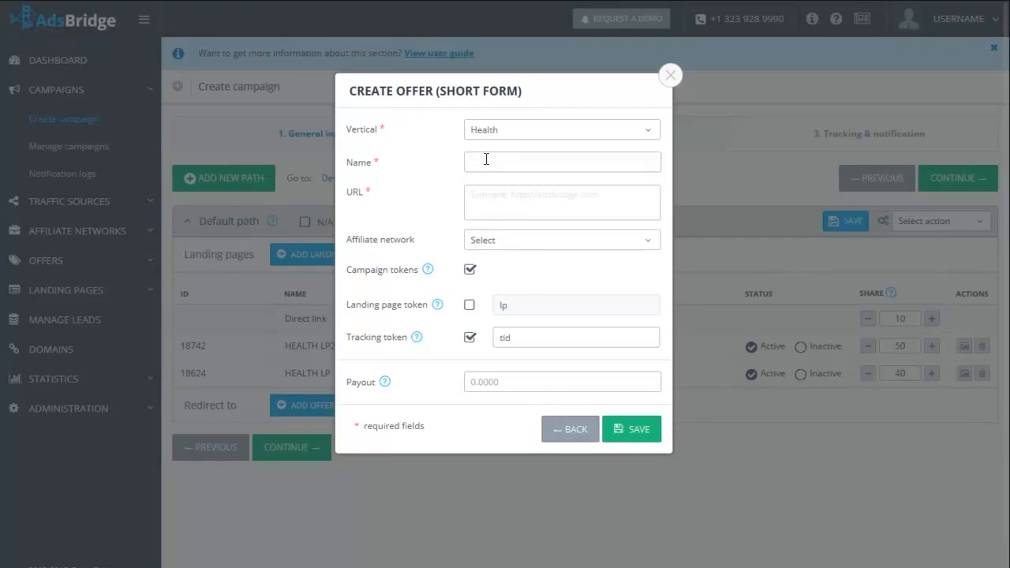
type("Health Offer 1htt")
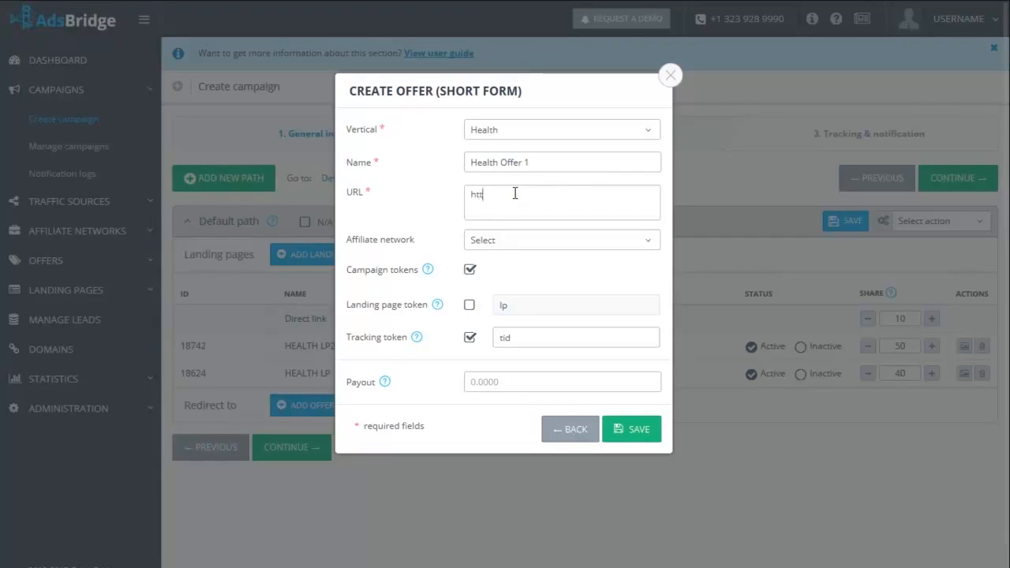
type("p://health.com")
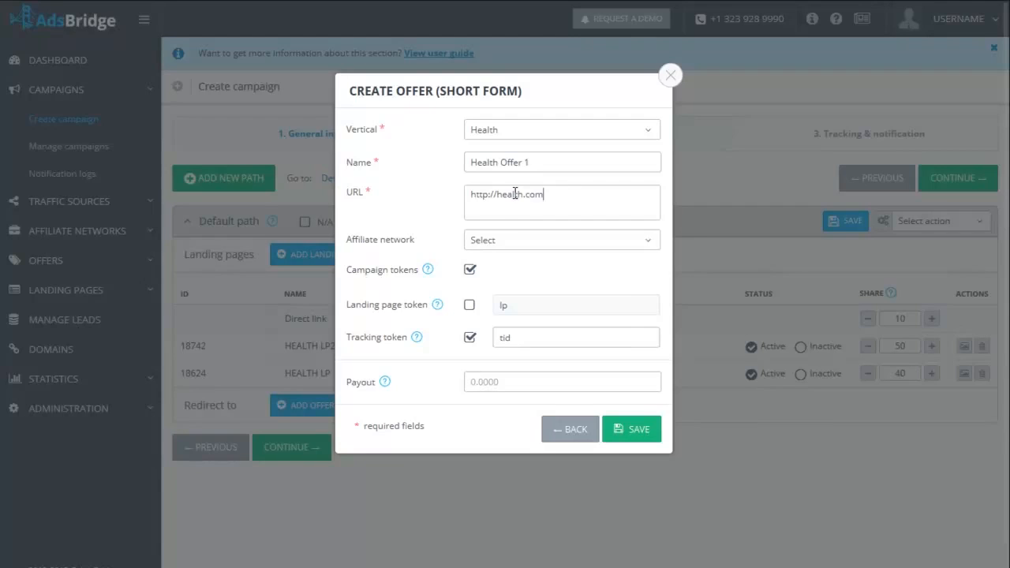
- Enable the offer's landing page token, set its payout to 1.5 and save the offer
mouse_move(428, 273)
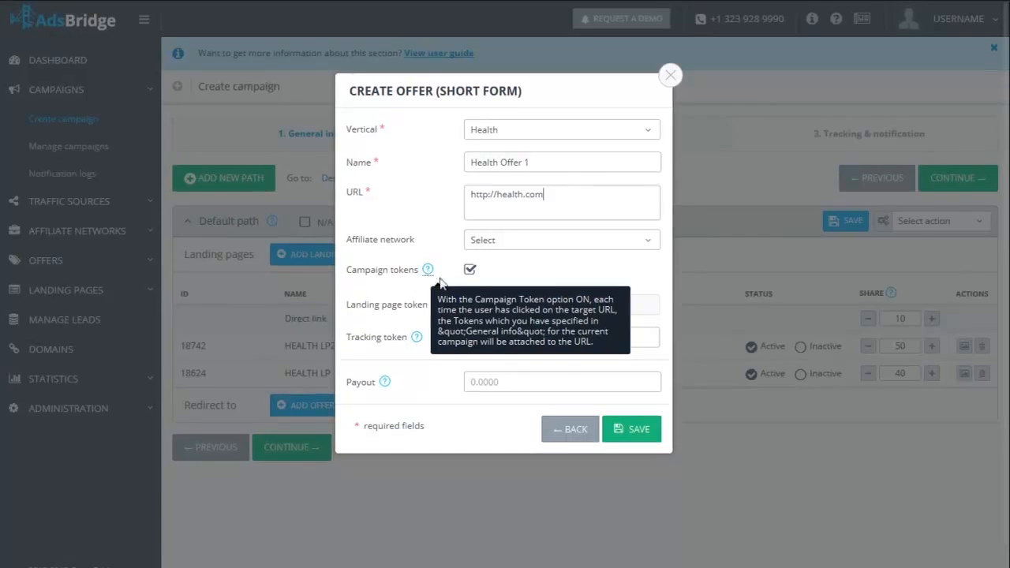
left_click(471, 306)
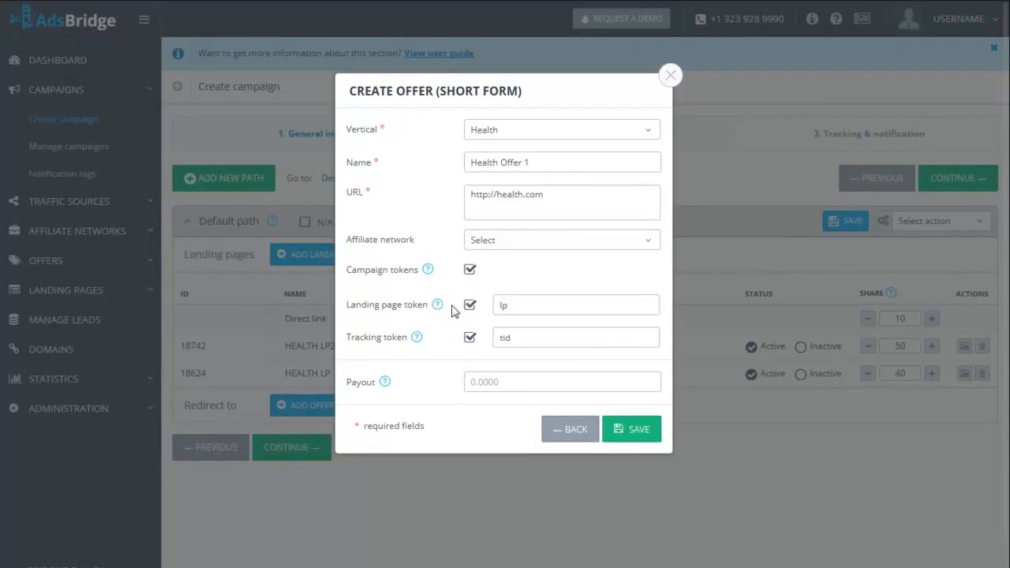
mouse_move(439, 308)
mouse_move(418, 341)
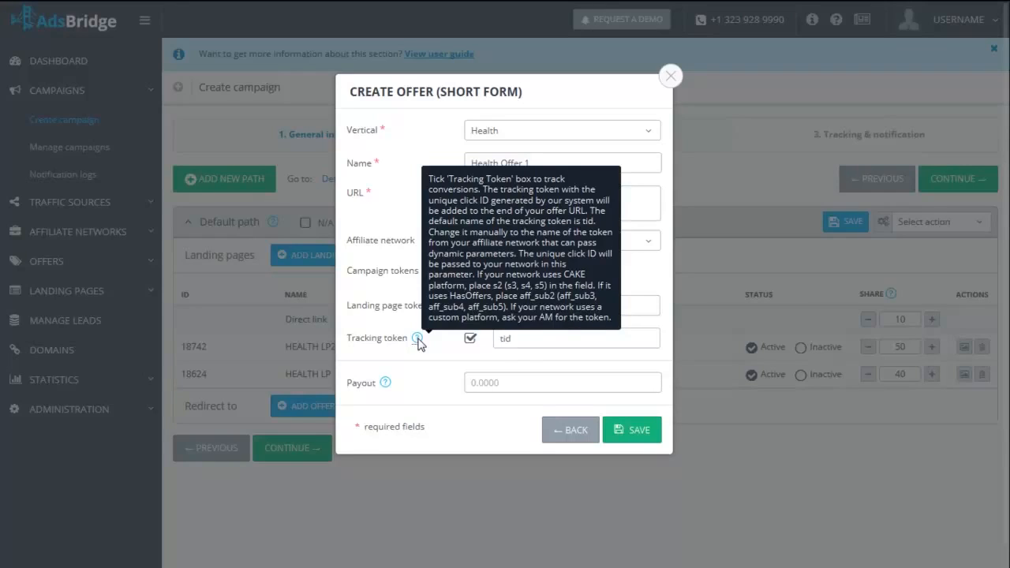
left_click(469, 383)
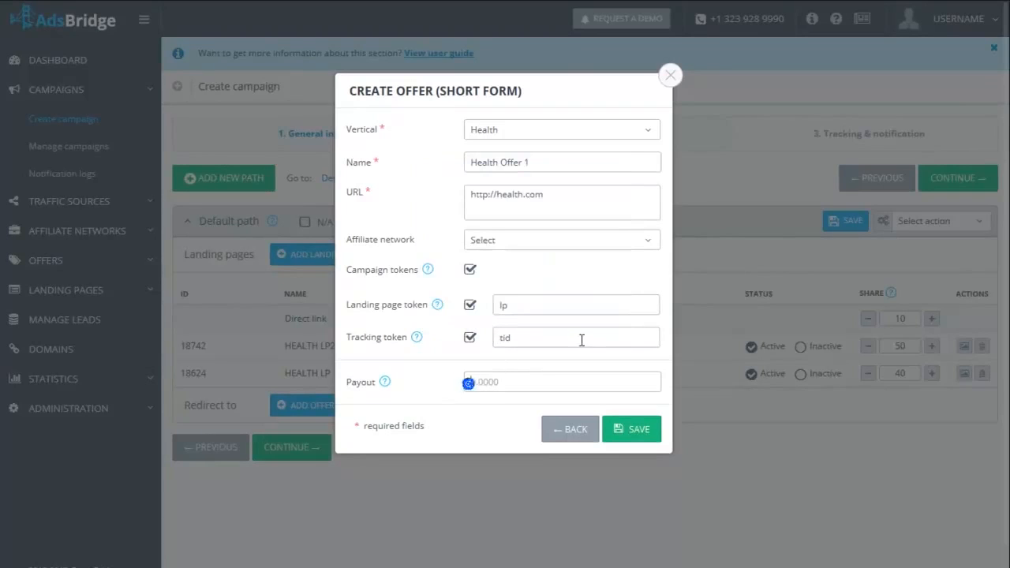
type("1.5")
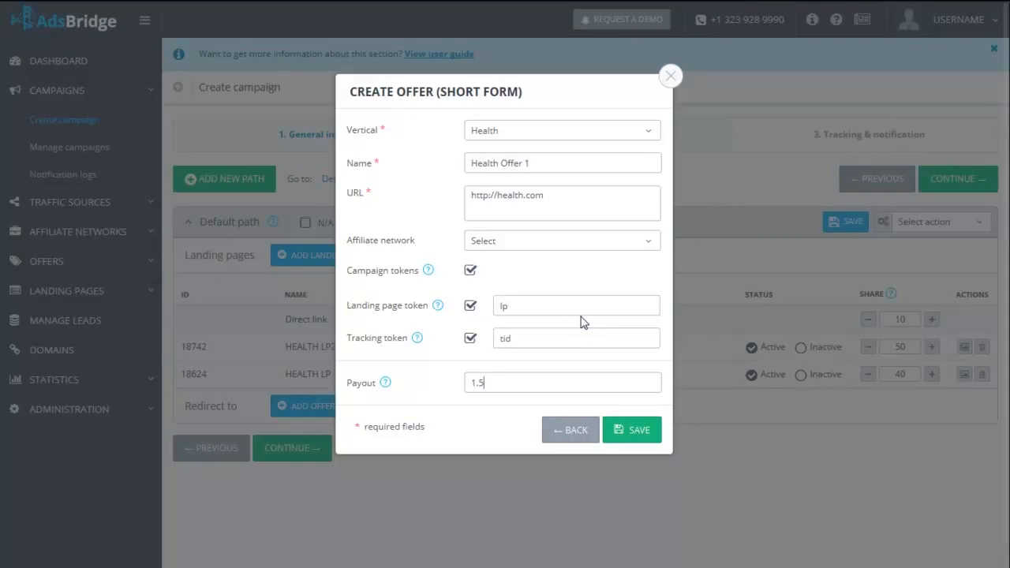
left_click(642, 433)
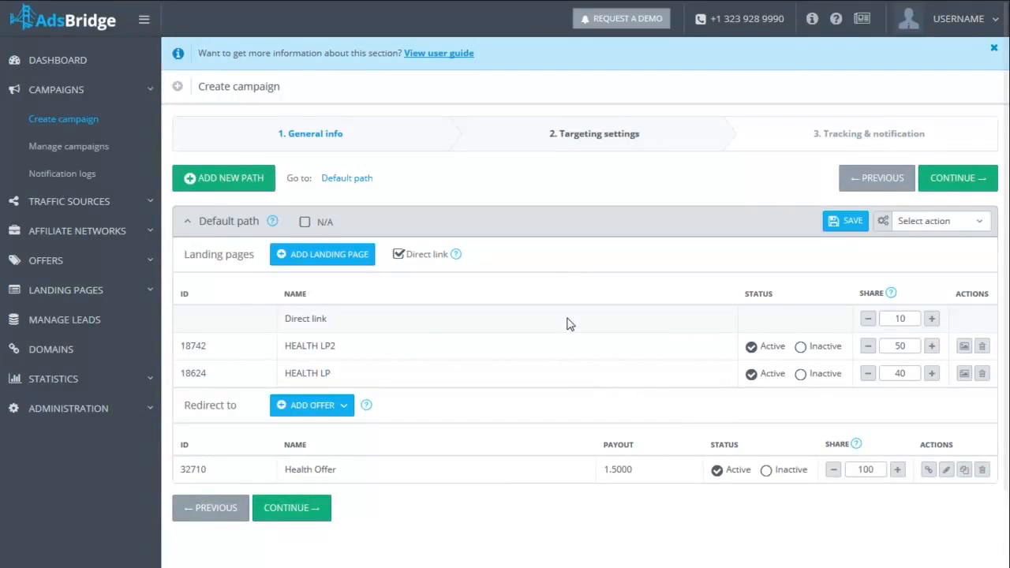
- Filter the existing offers by the name Health and add HEALTH OFFER 2 and HEALTH OFFER 1 to the default path
scroll(570, 324, "down", 1)
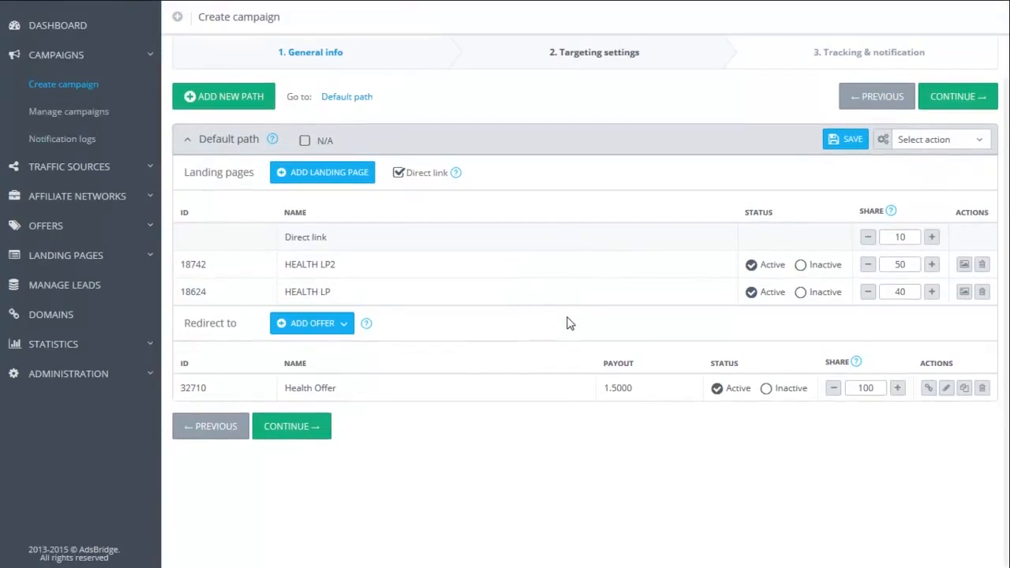
left_click(335, 325)
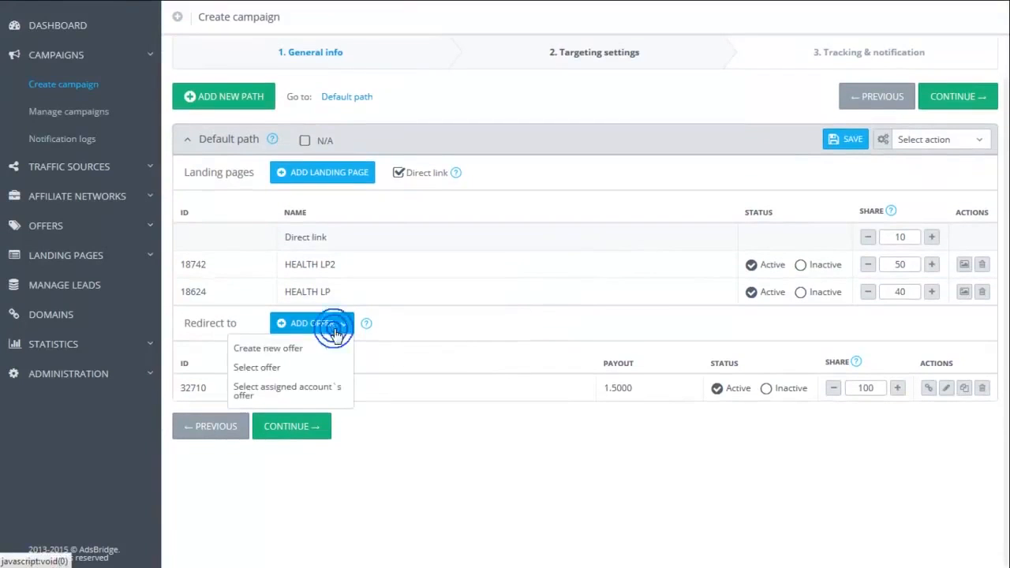
left_click(269, 369)
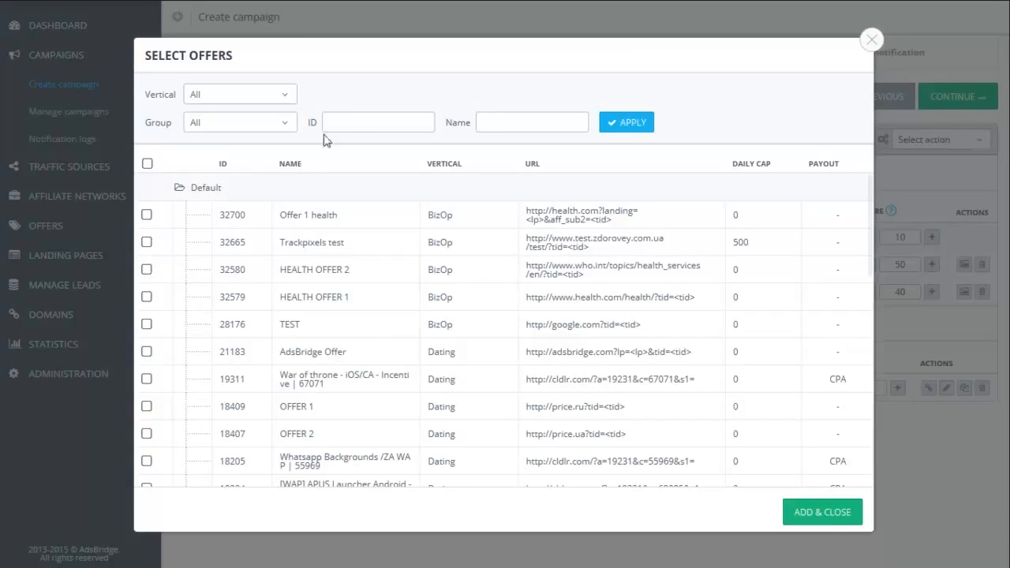
left_click(491, 126)
type("Health")
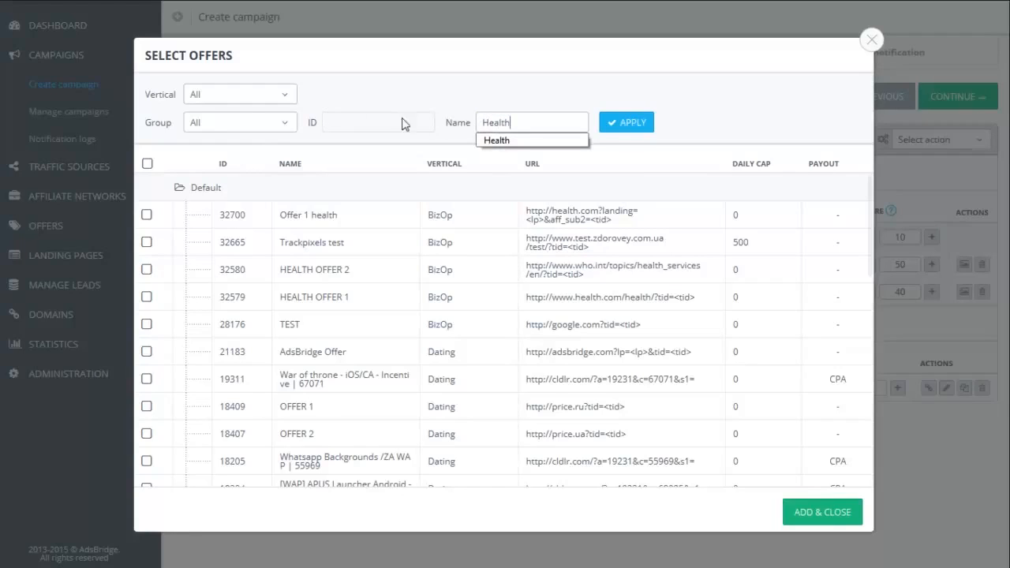
left_click(624, 125)
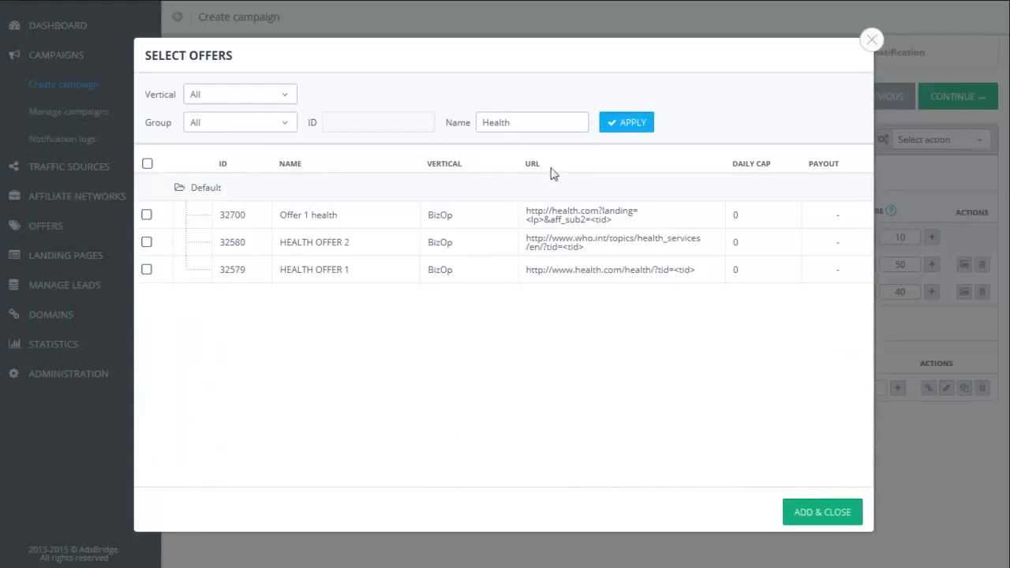
left_click(149, 243)
left_click(149, 271)
left_click(823, 513)
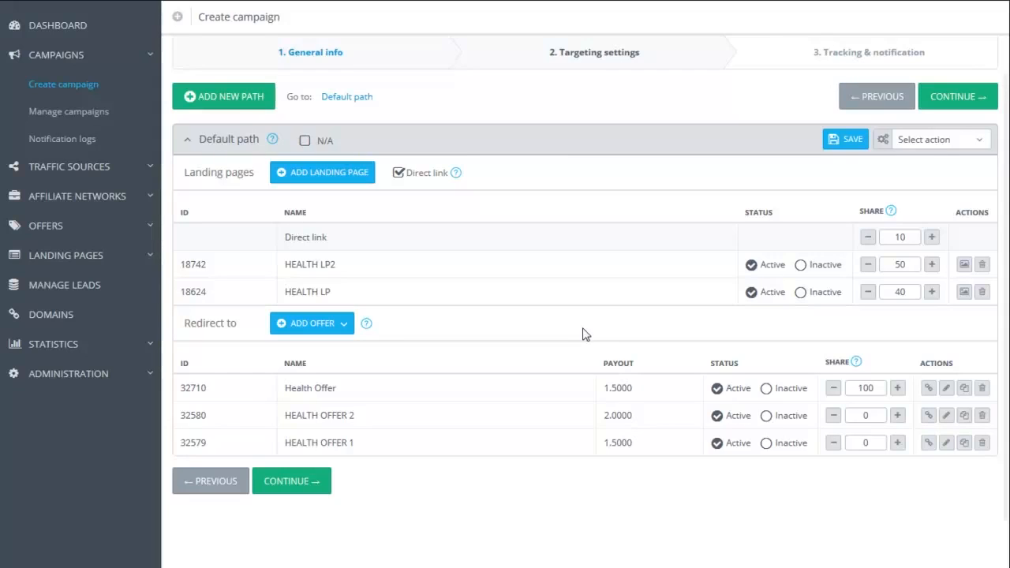
- Split the traffic shares evenly across the default path's redirect offers
left_click(346, 331)
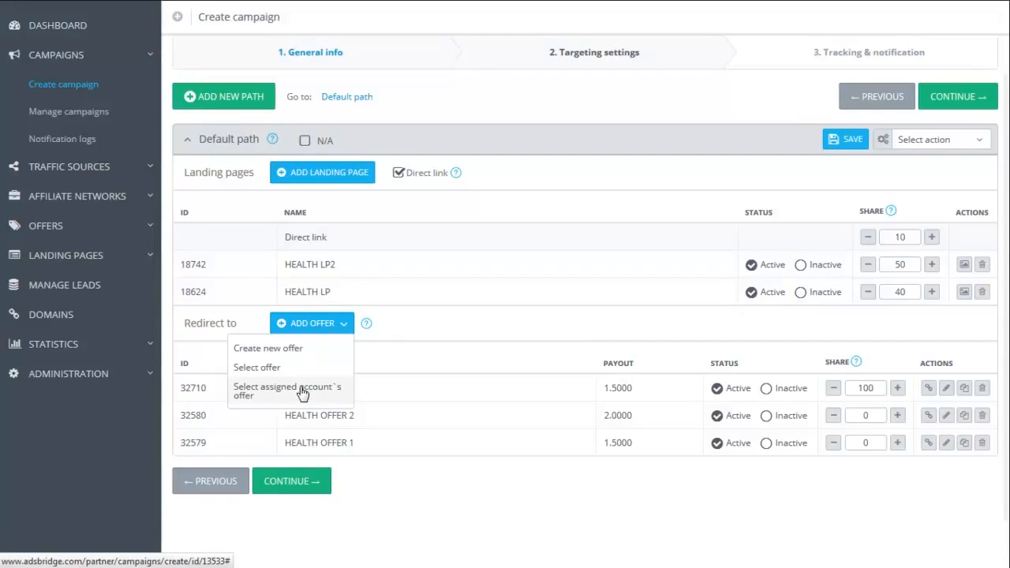
left_click(346, 325)
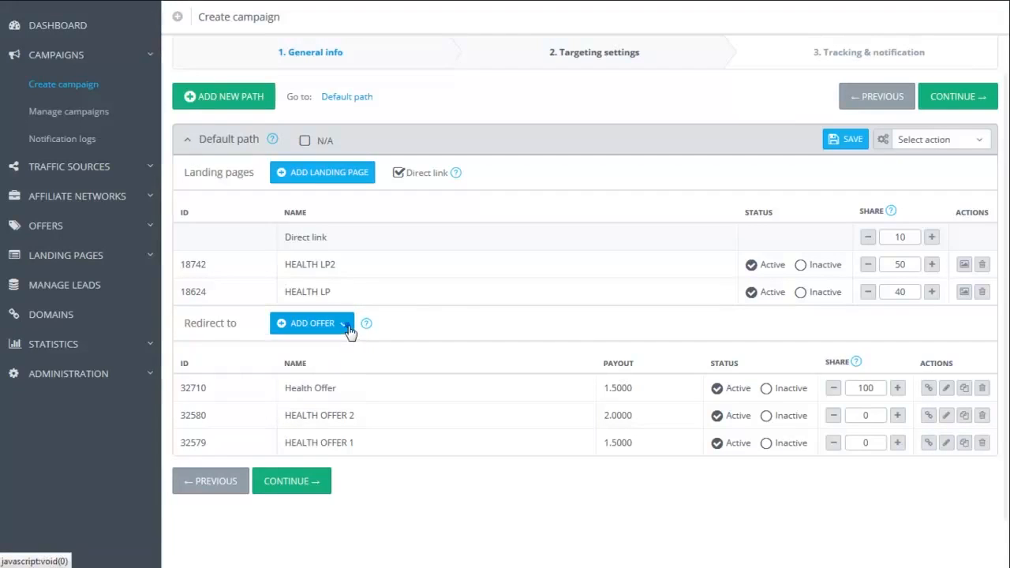
left_click(838, 366)
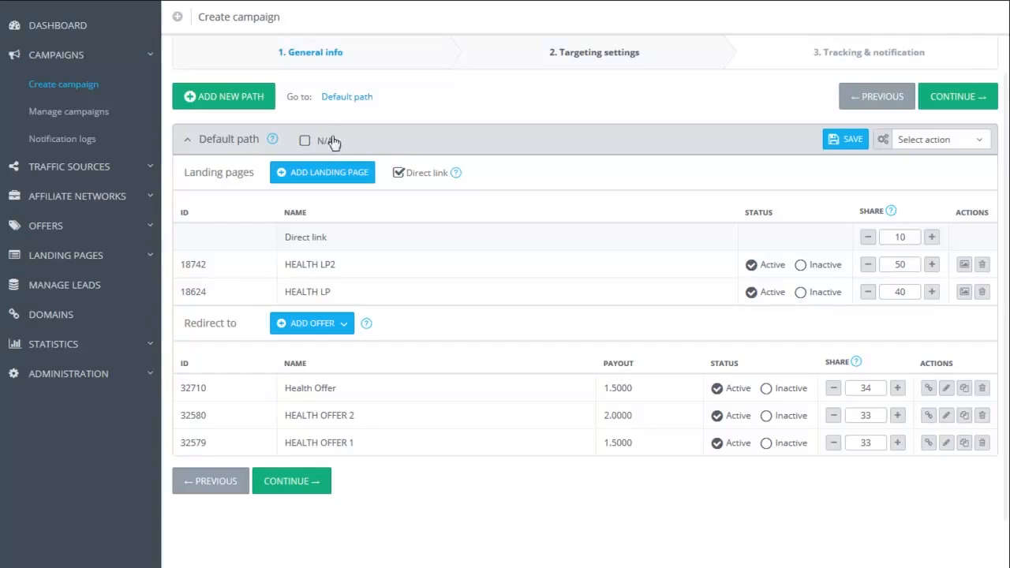
- Mark the default path as N/A and remove that mark again
left_click(305, 141)
left_click(305, 222)
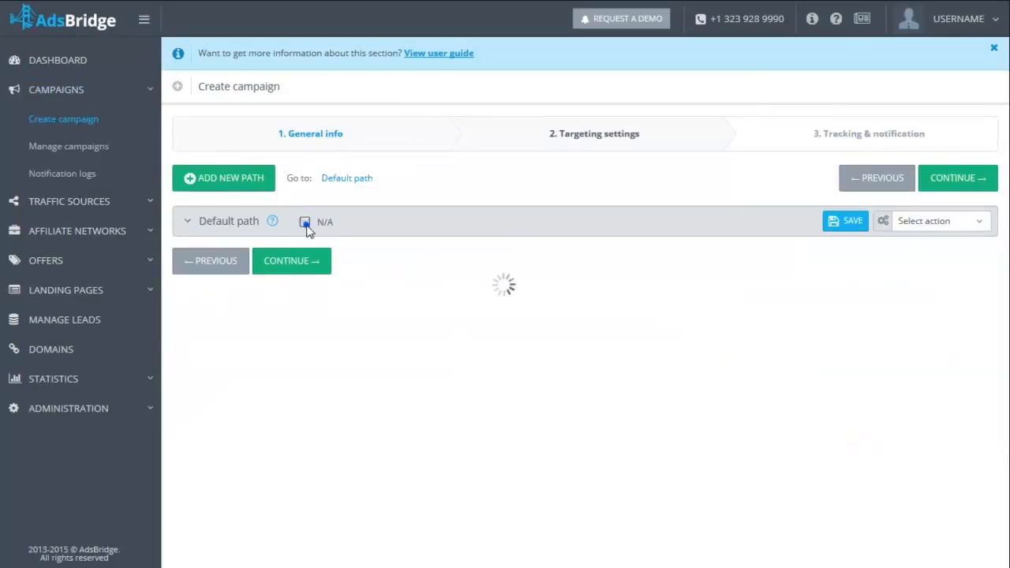
scroll(471, 283, "down", 2)
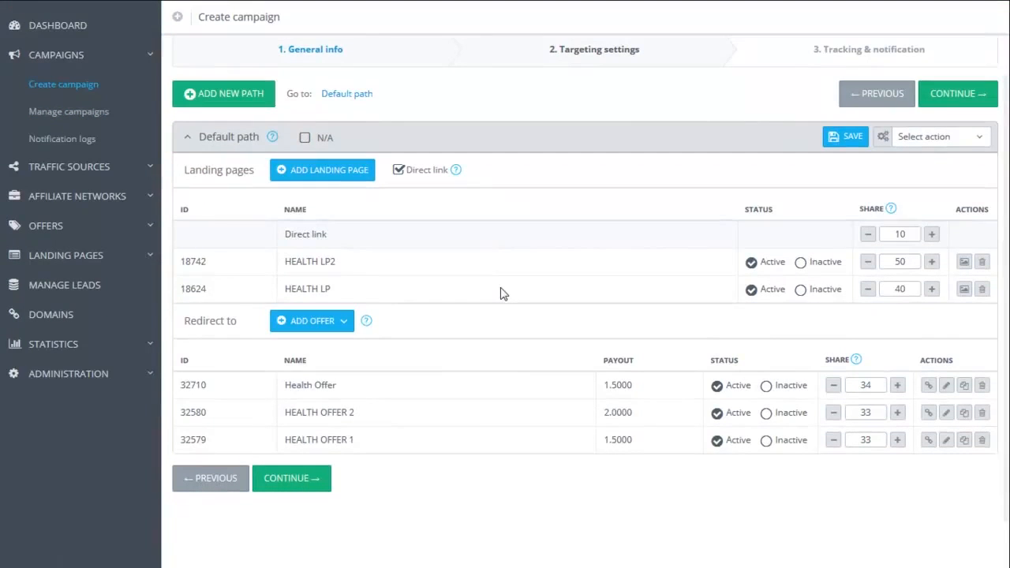
- Add a new path to the campaign and rename it New path
left_click(225, 101)
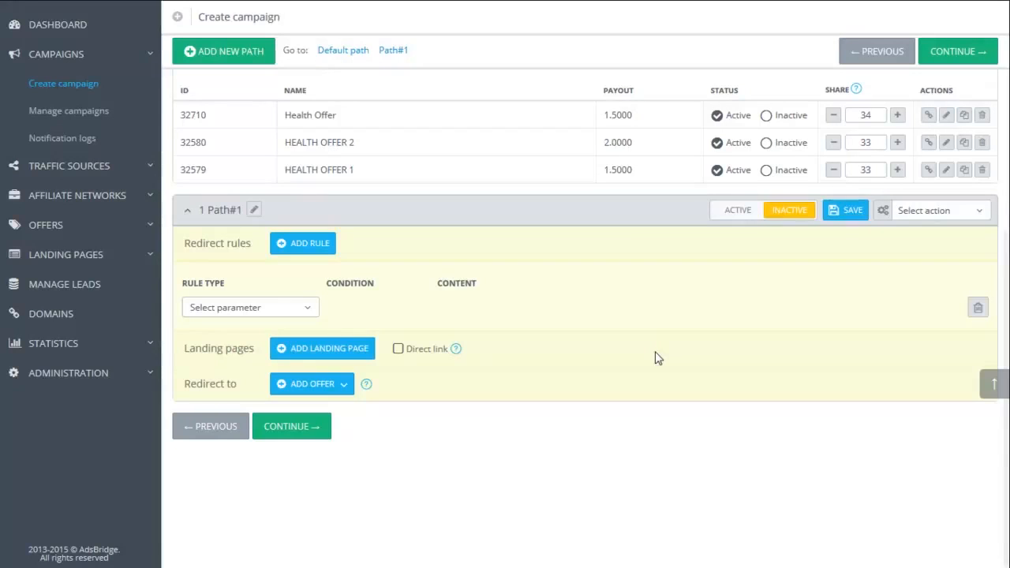
left_click(254, 210)
left_click(268, 215)
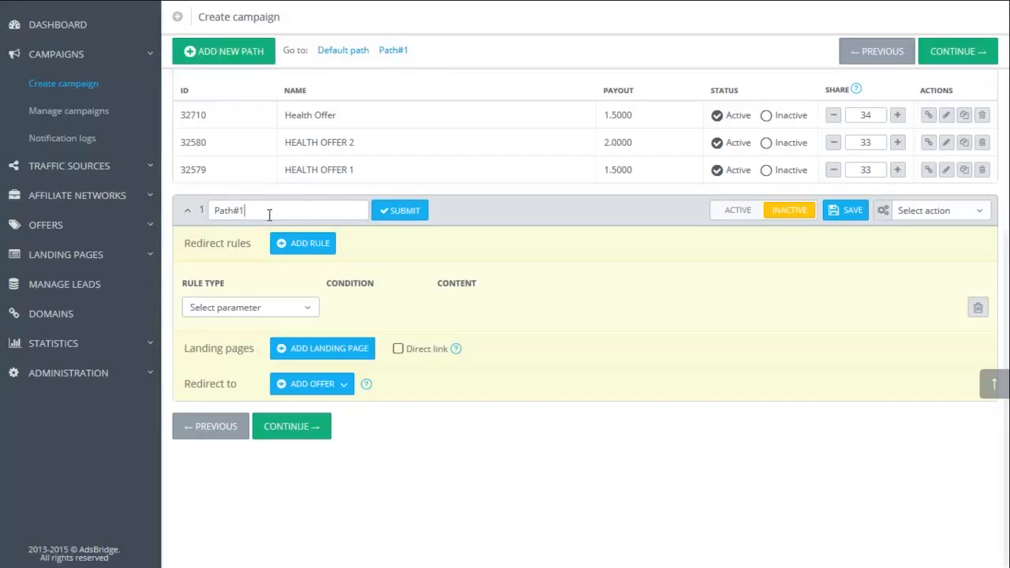
left_click_drag(267, 214, 201, 214)
type("New path")
left_click(390, 219)
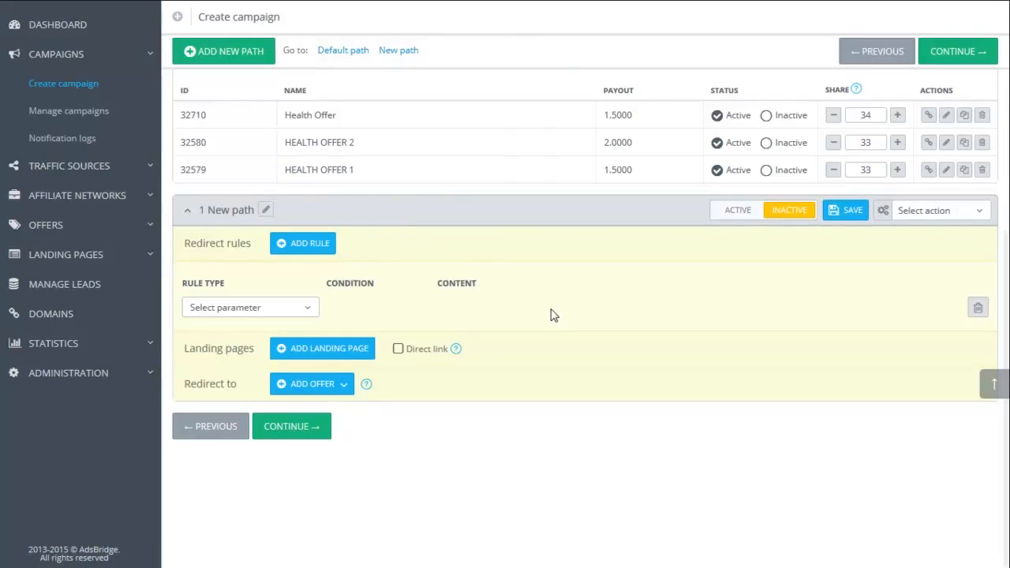
- Set the redirect rule of New path to Country is equal to United States
left_click(300, 317)
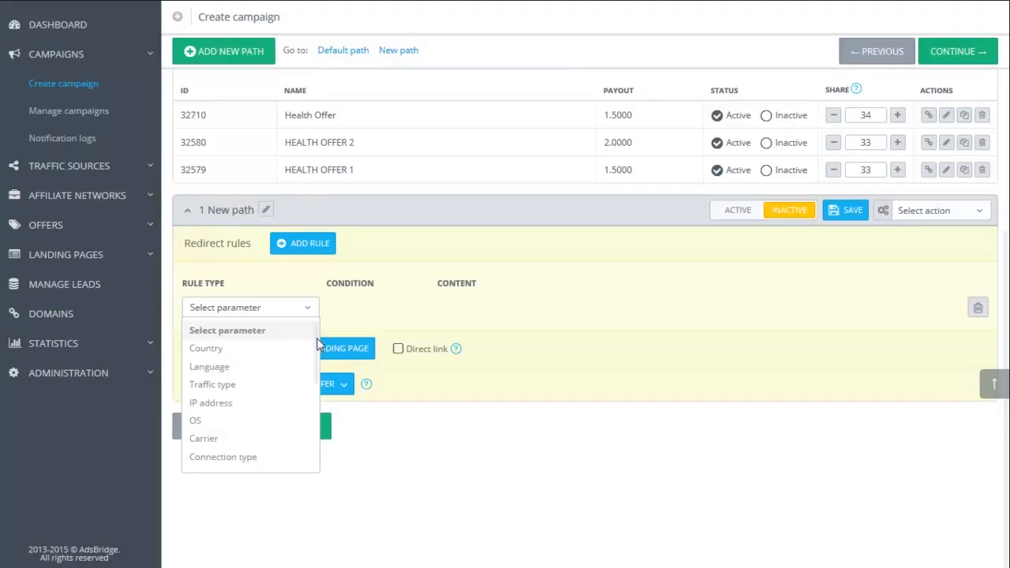
scroll(317, 344, "down", 1)
scroll(317, 357, "down", 10)
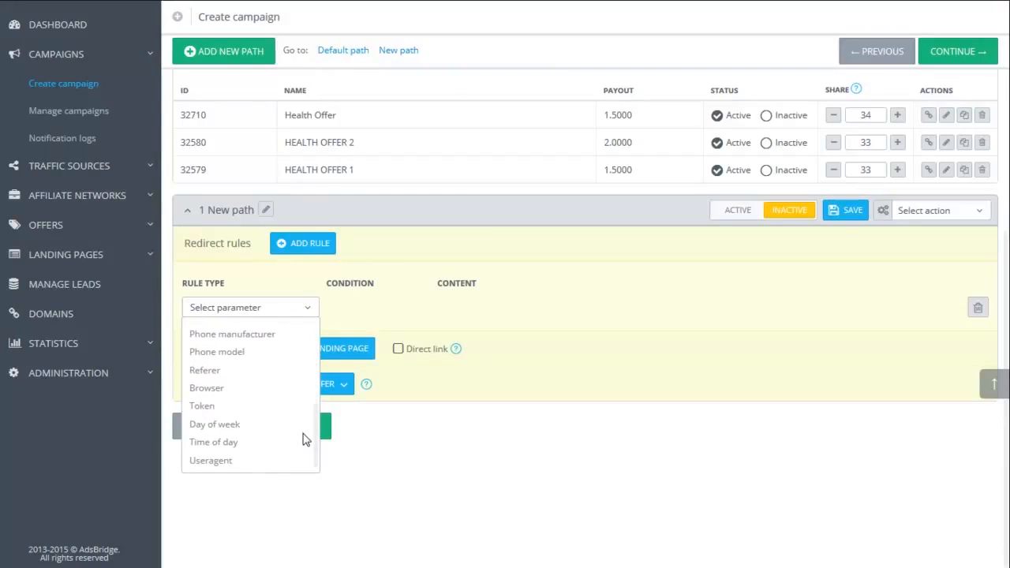
scroll(306, 440, "up", 11)
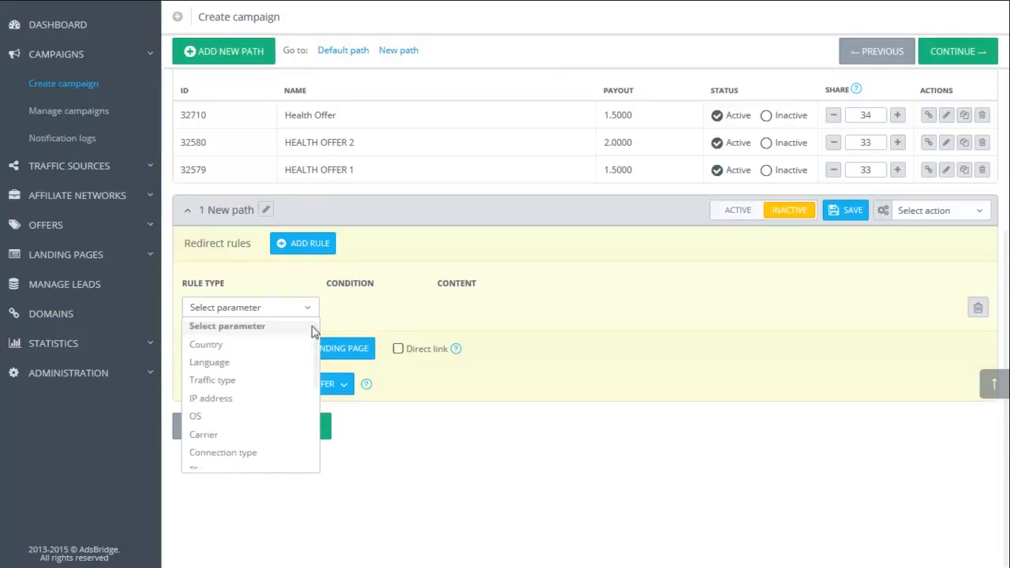
left_click(244, 353)
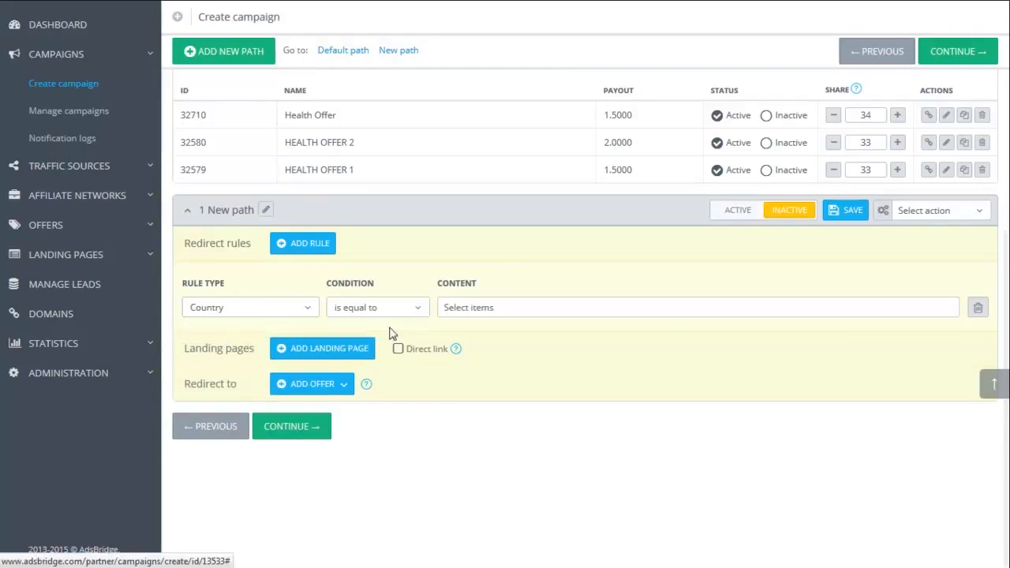
left_click(417, 310)
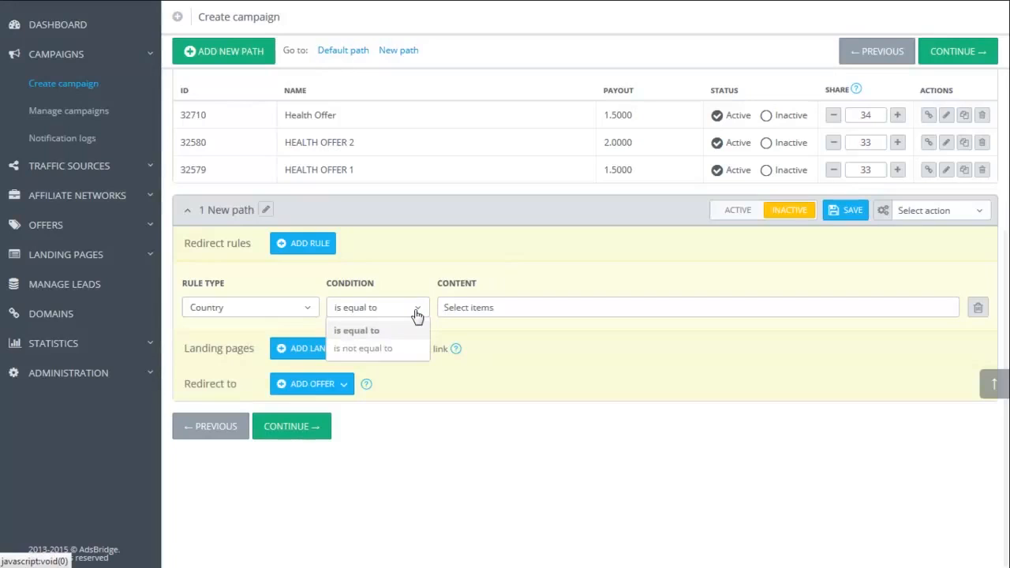
left_click(416, 312)
left_click(480, 309)
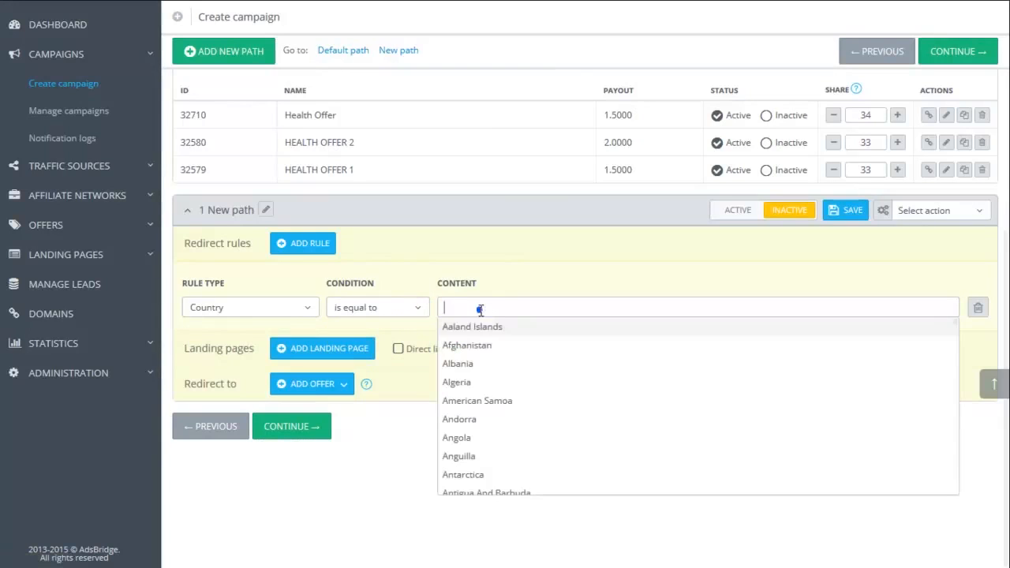
type("United")
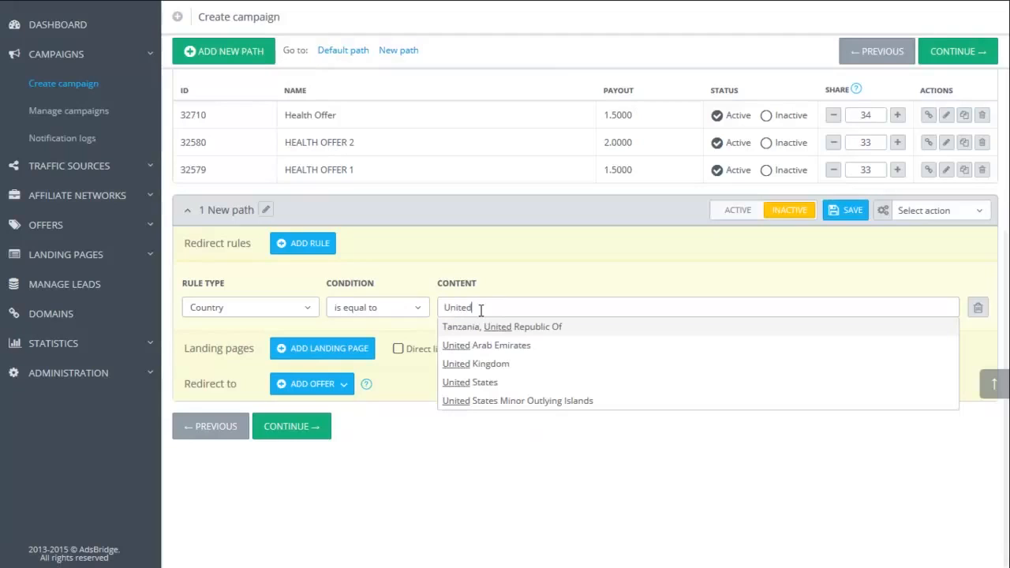
left_click(489, 383)
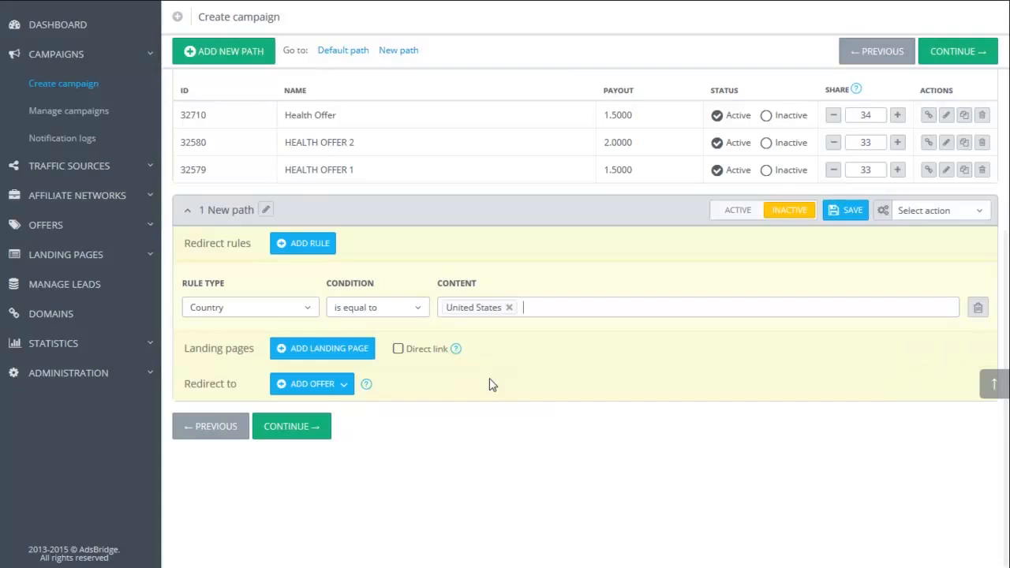
- Add a second redirect rule to New path with Language is equal to English
left_click(312, 251)
left_click(305, 309)
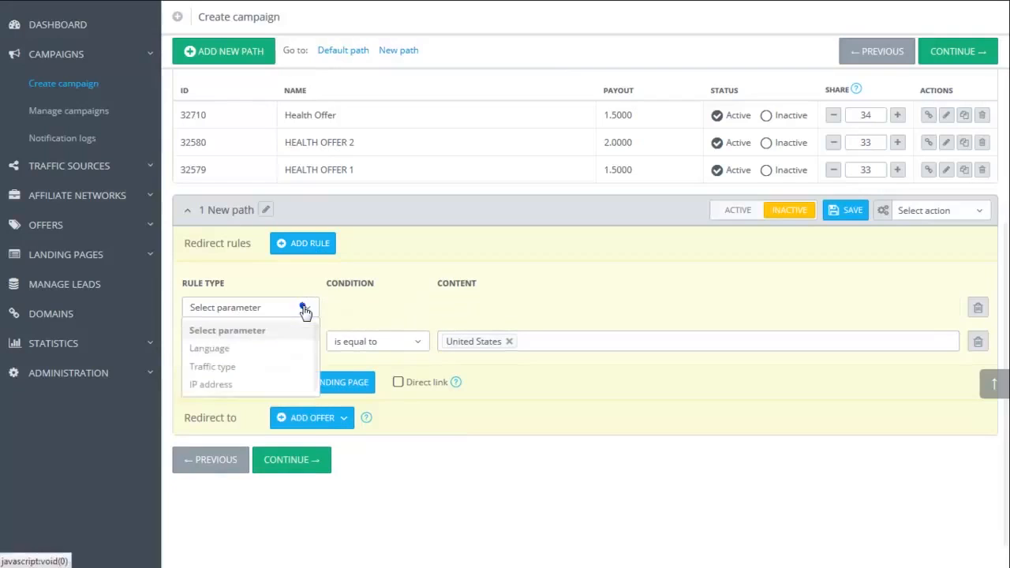
left_click(279, 348)
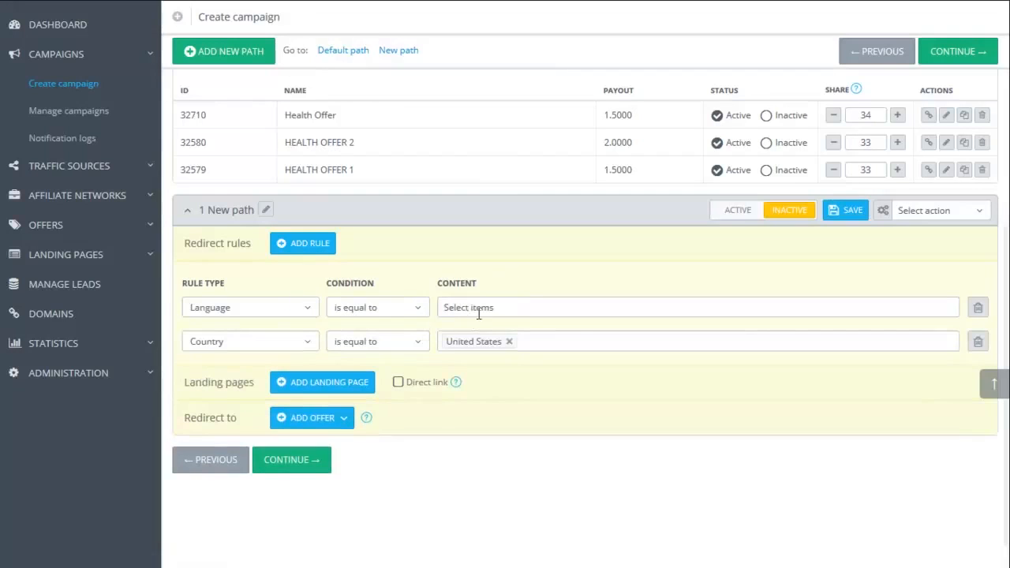
left_click(483, 307)
type("Eng")
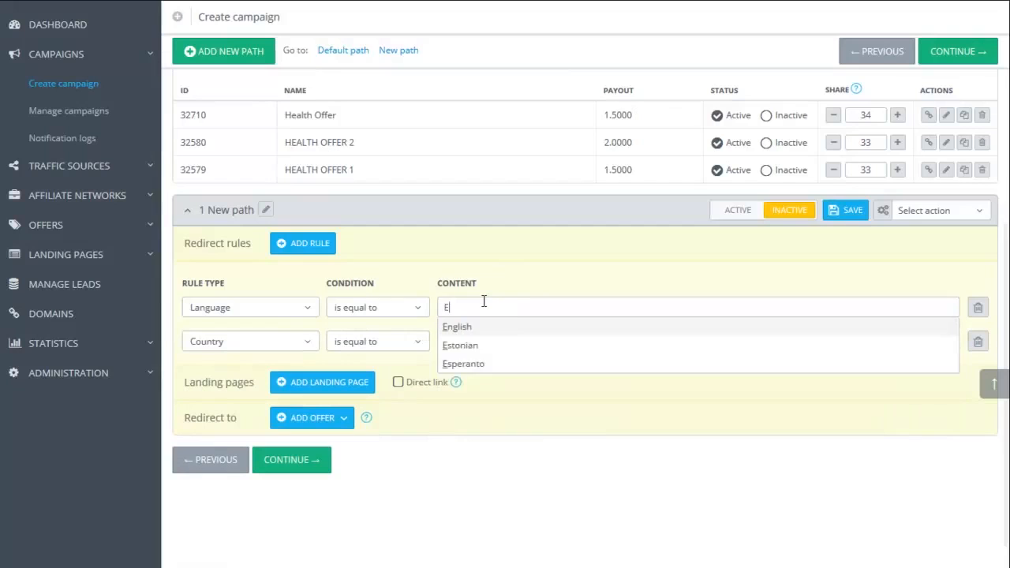
left_click(467, 328)
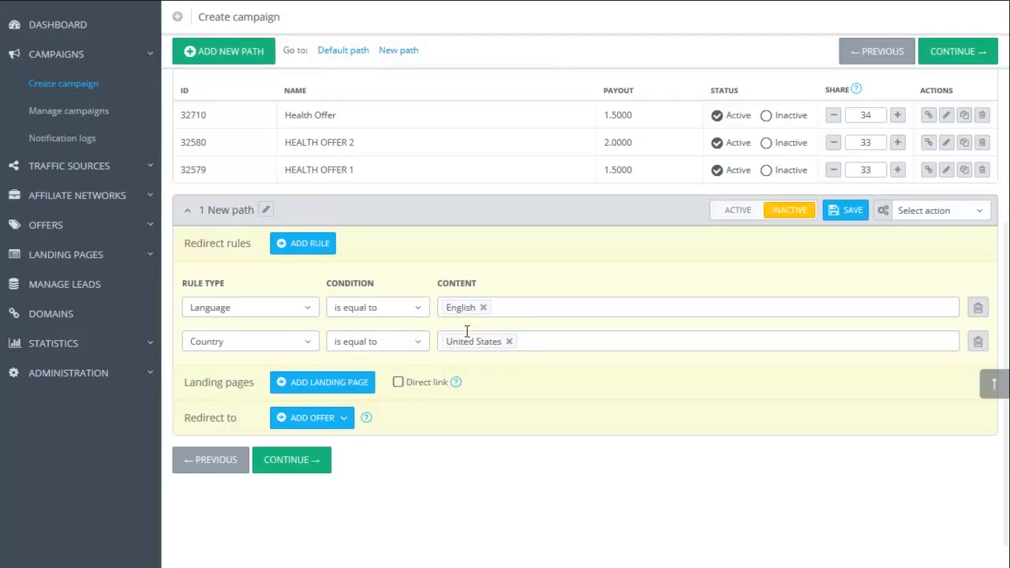
- Add the landing pages AdsBrdige LP1 and AdsBrdige LP2 to New path
left_click(342, 387)
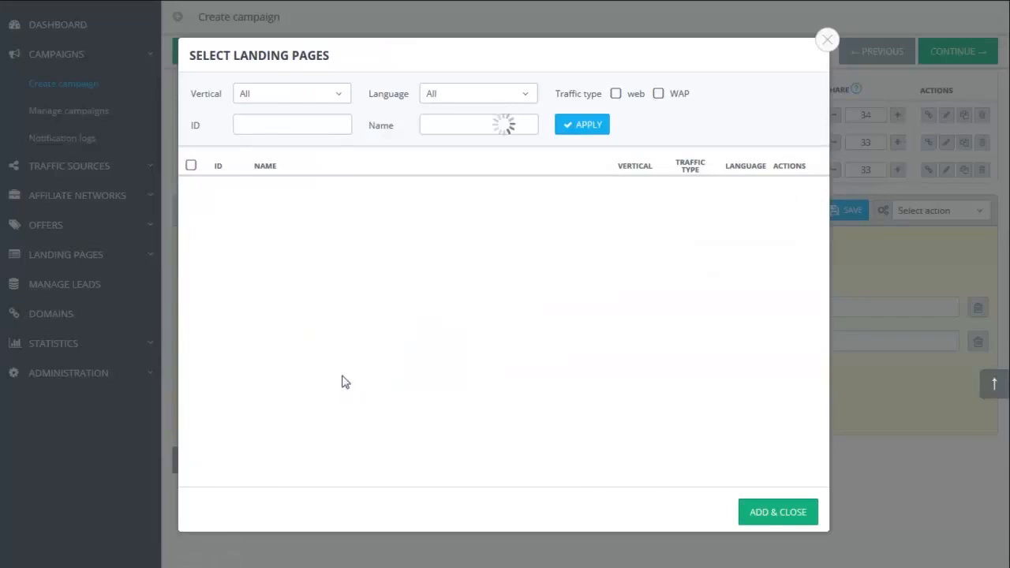
left_click(190, 300)
left_click(190, 273)
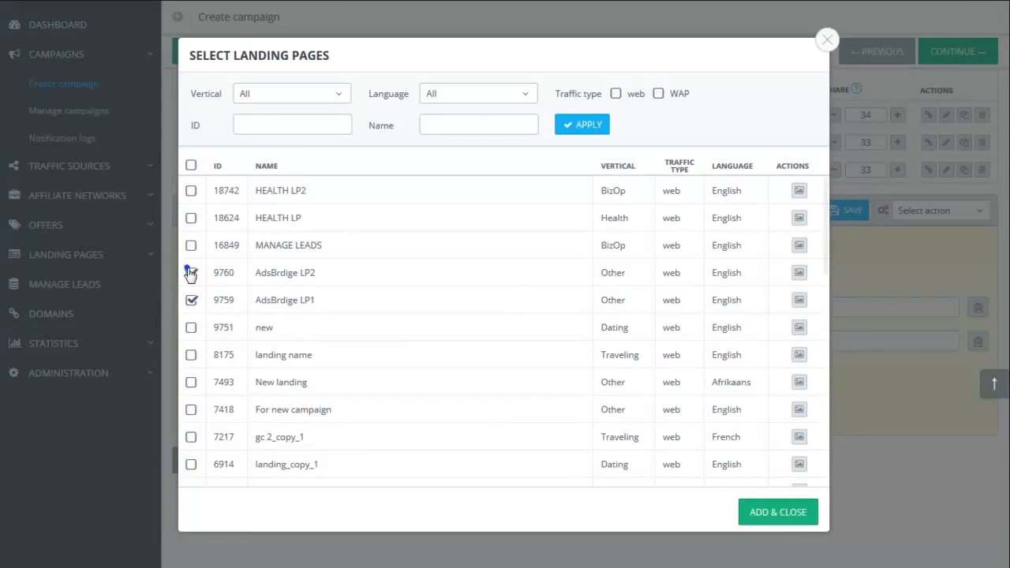
left_click(783, 509)
- Add the existing offers Health Offer and Offer 1 health to New path's redirect destinations
left_click(340, 506)
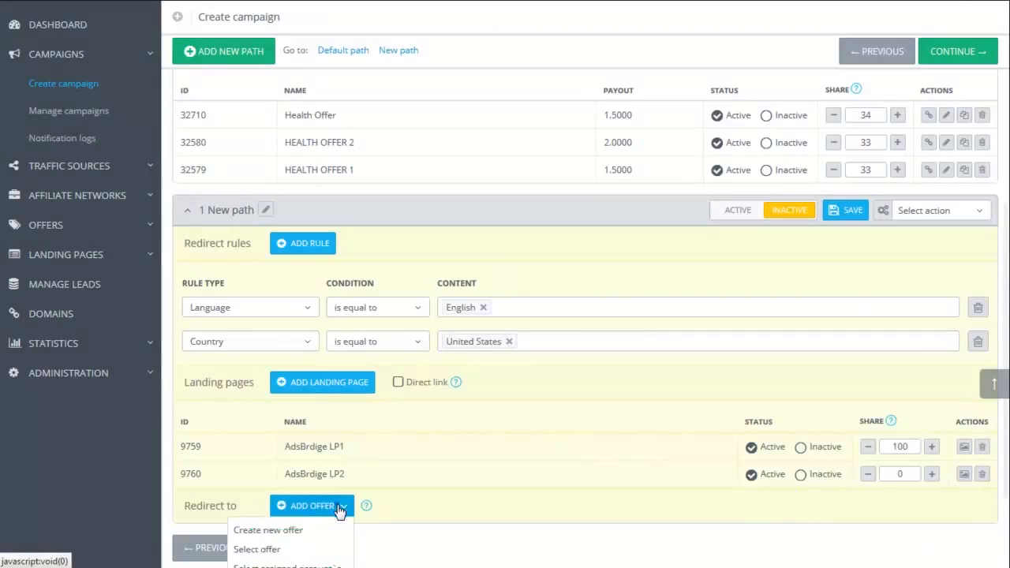
left_click(284, 549)
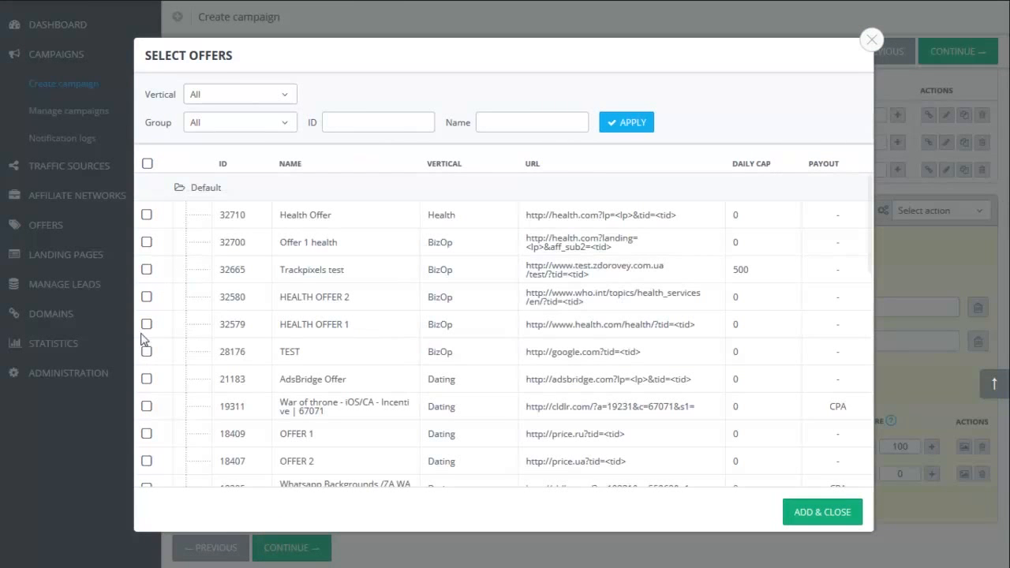
left_click(146, 243)
left_click(147, 215)
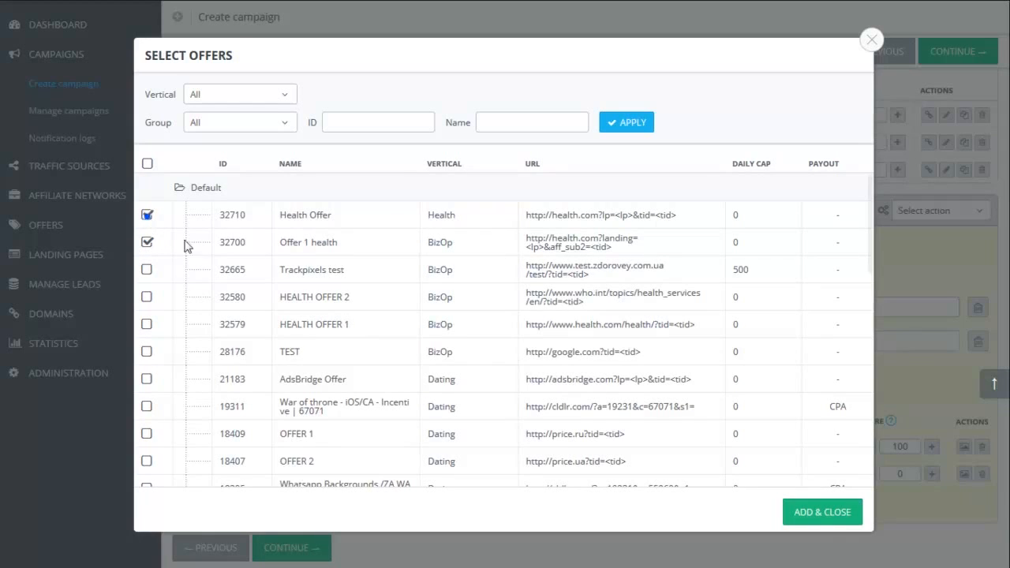
left_click(823, 512)
- Set New path to active and save the targeting settings while continuing to the Tracking & notification stage
scroll(745, 336, "down", 2)
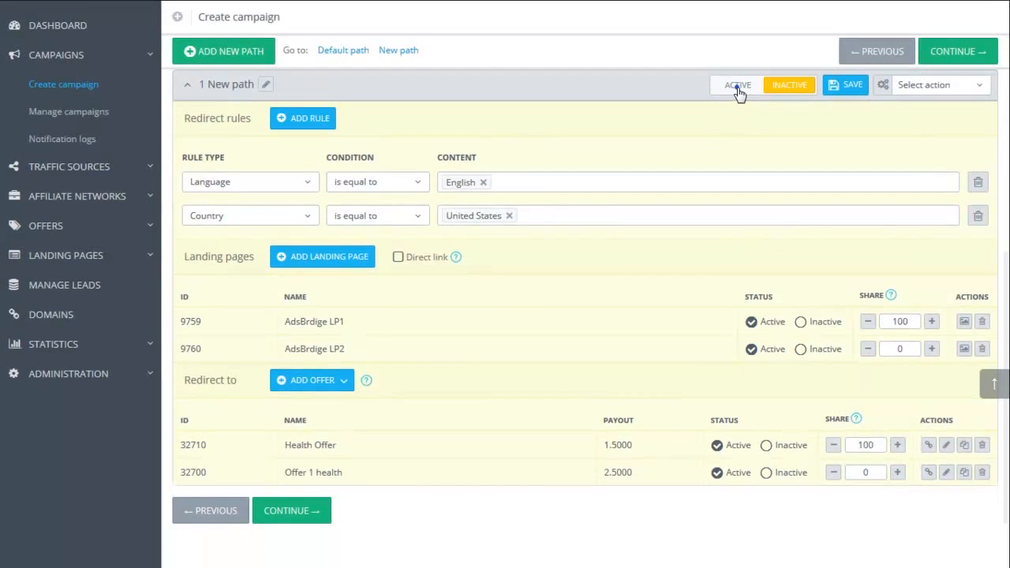
left_click(739, 86)
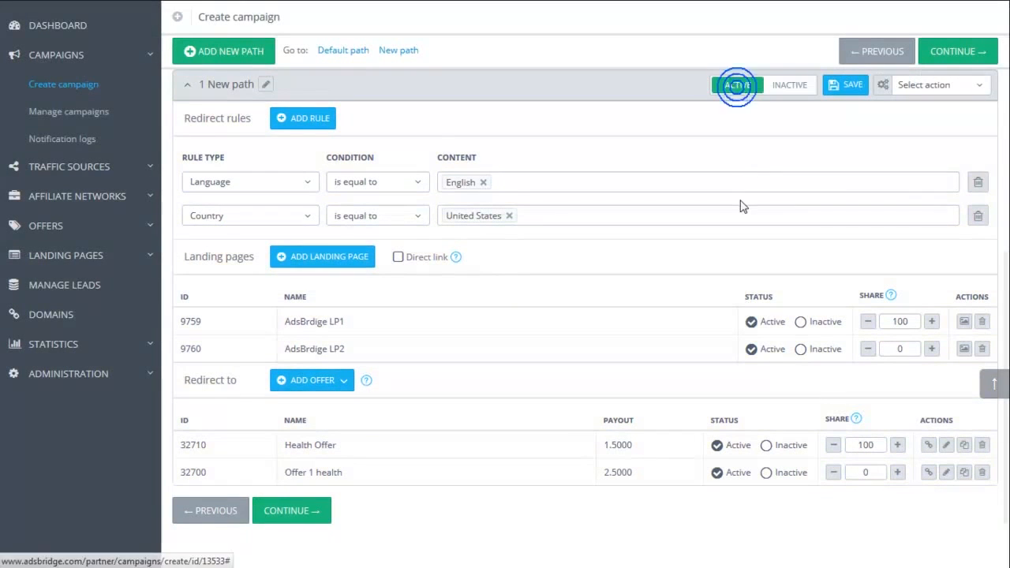
left_click(308, 512)
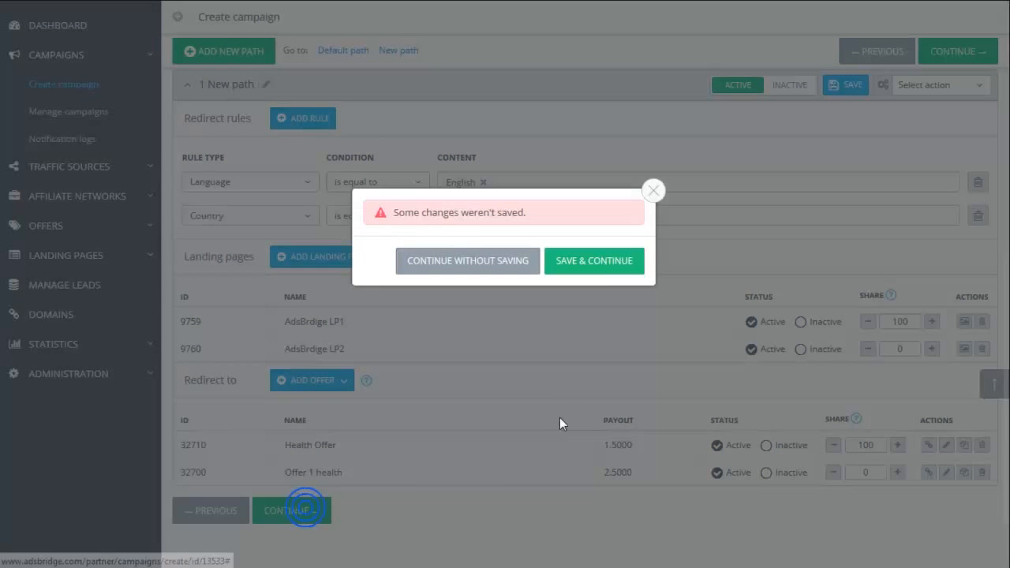
left_click(608, 268)
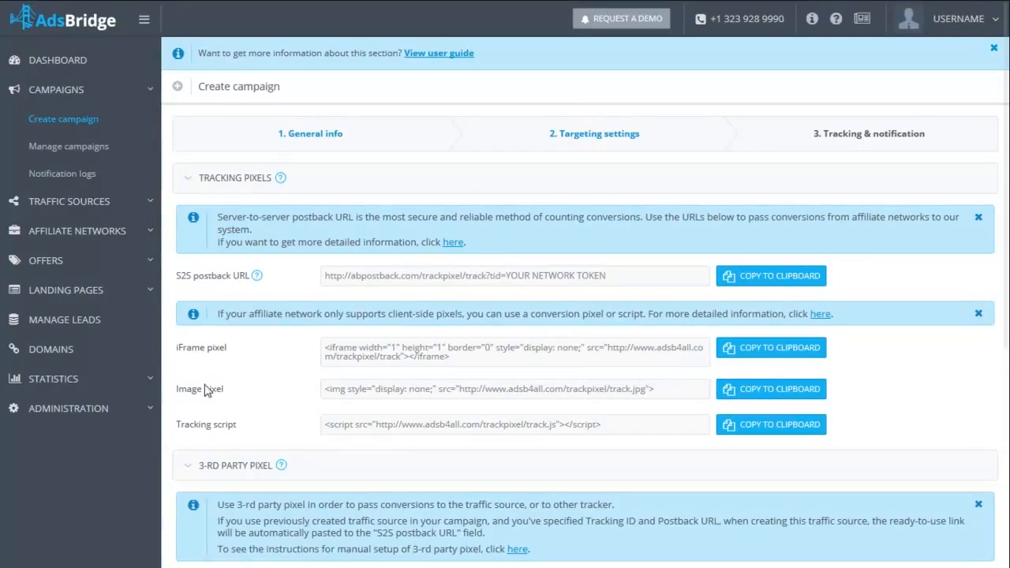
- Review the tracking pixels, 3-rd party pixel, notification settings and campaign URL, and finish creating the campaign
left_click(209, 429)
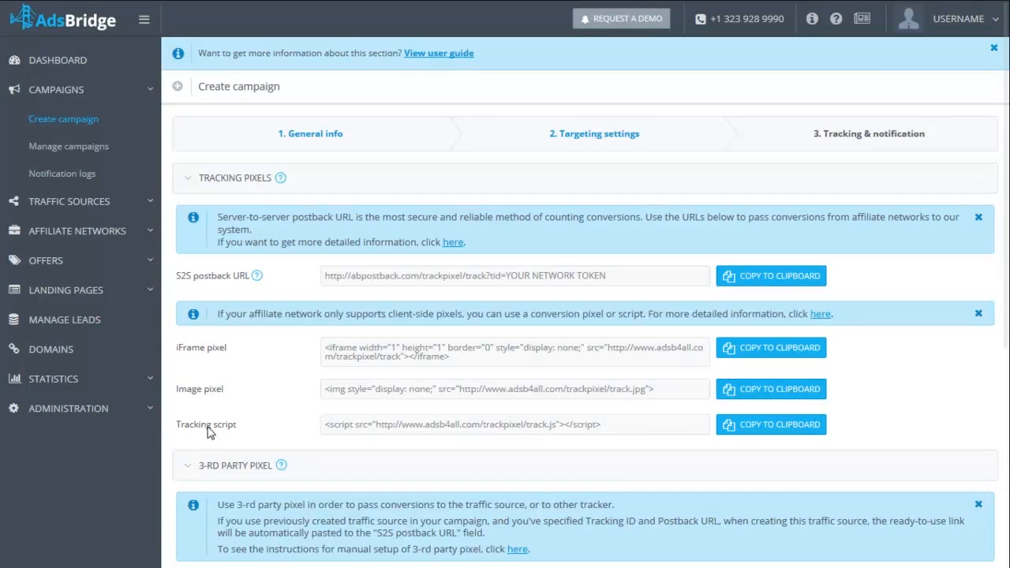
scroll(209, 431, "down", 3)
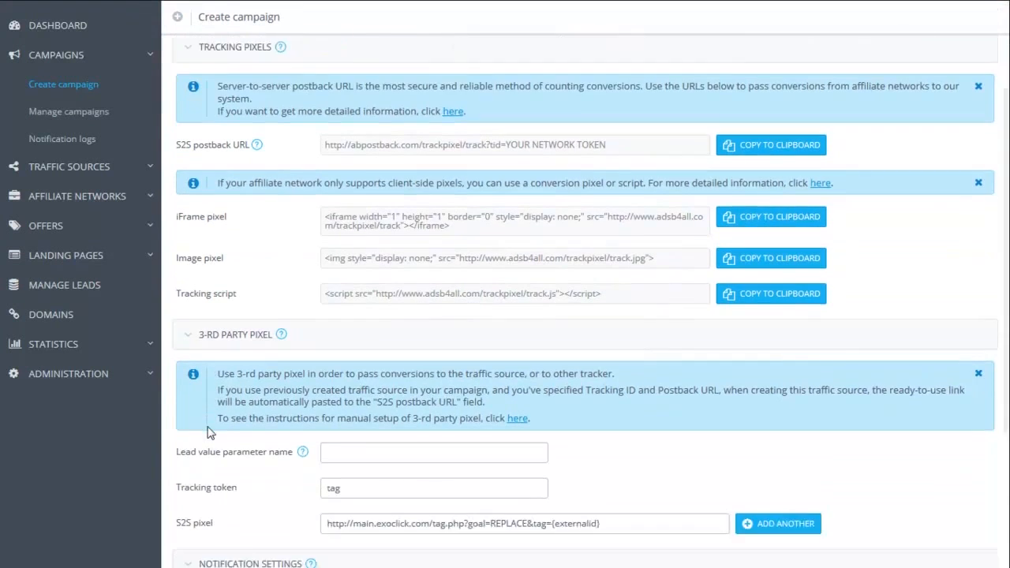
scroll(210, 432, "down", 1)
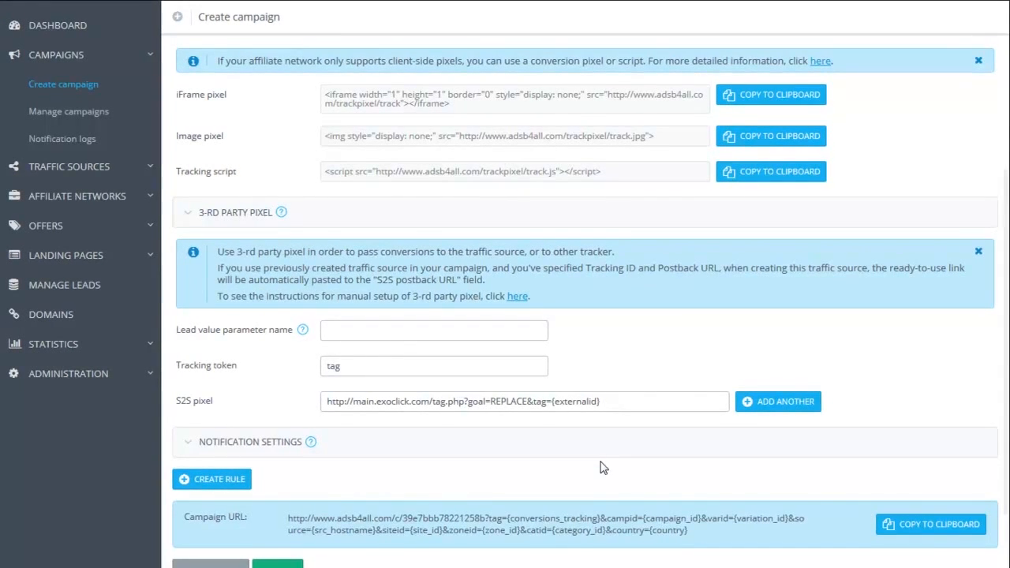
scroll(600, 468, "down", 1)
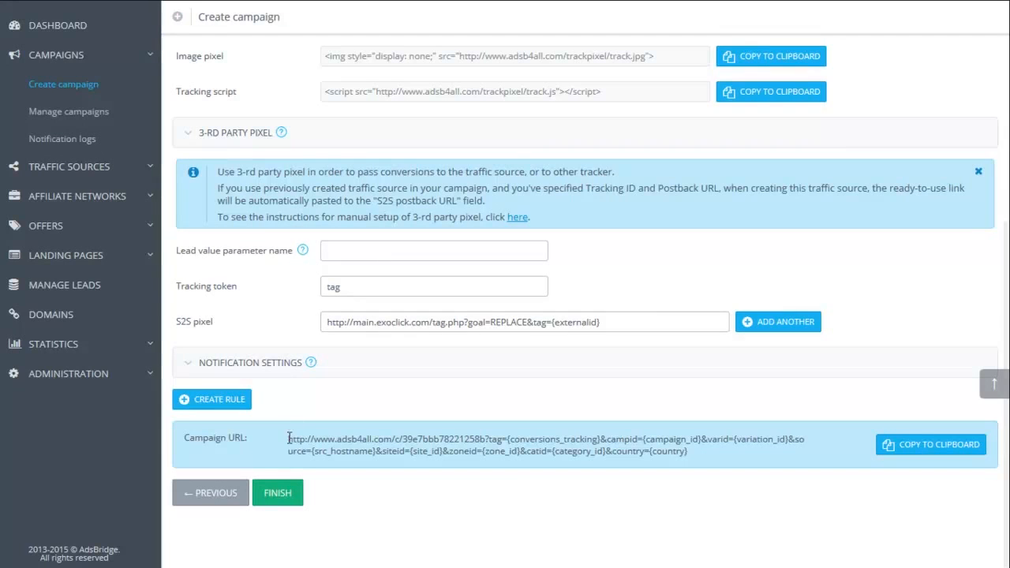
left_click(276, 495)
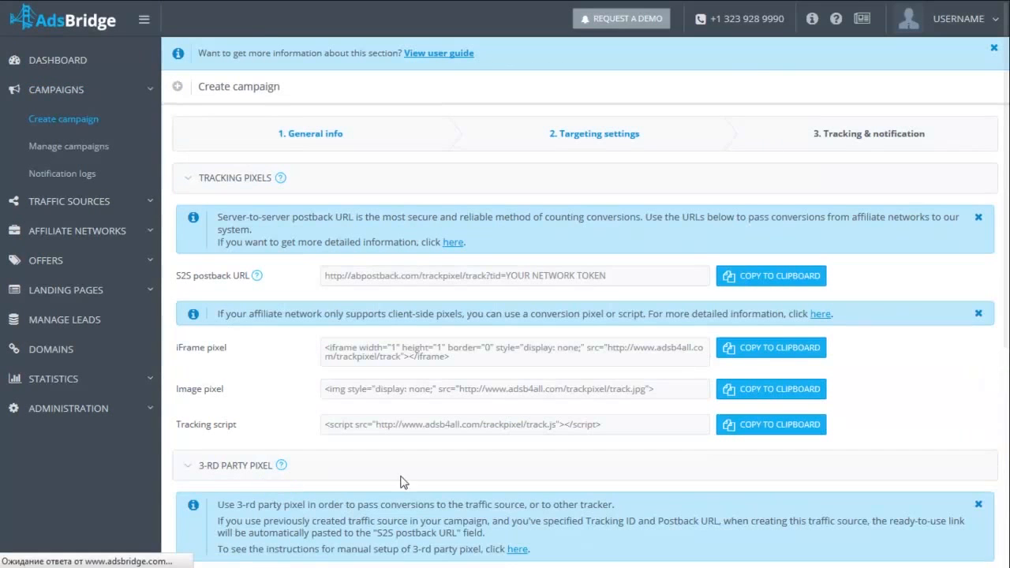